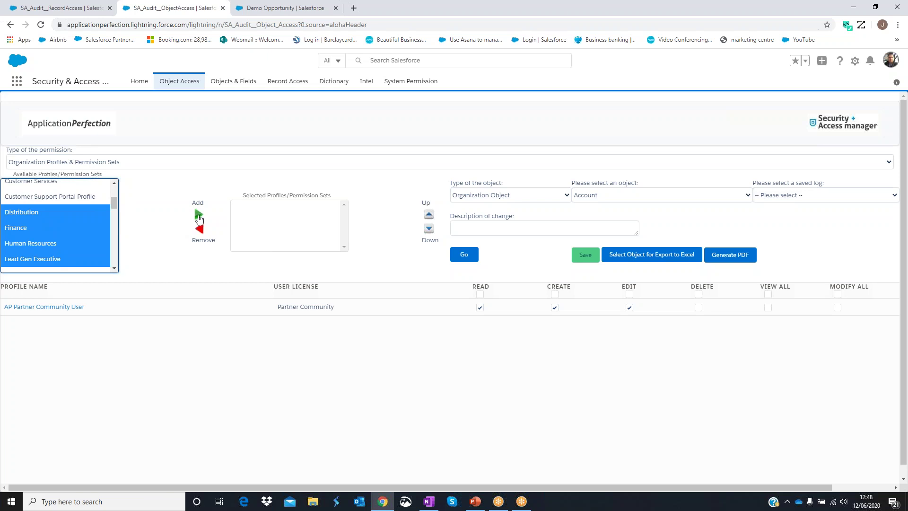
- Load Account permissions for Distribution, Finance, Human Resources and Lead Gen Executive, adding Sales Executive, Sales Manager, Sales Operations and Sales Support to the selected profiles
click(464, 256)
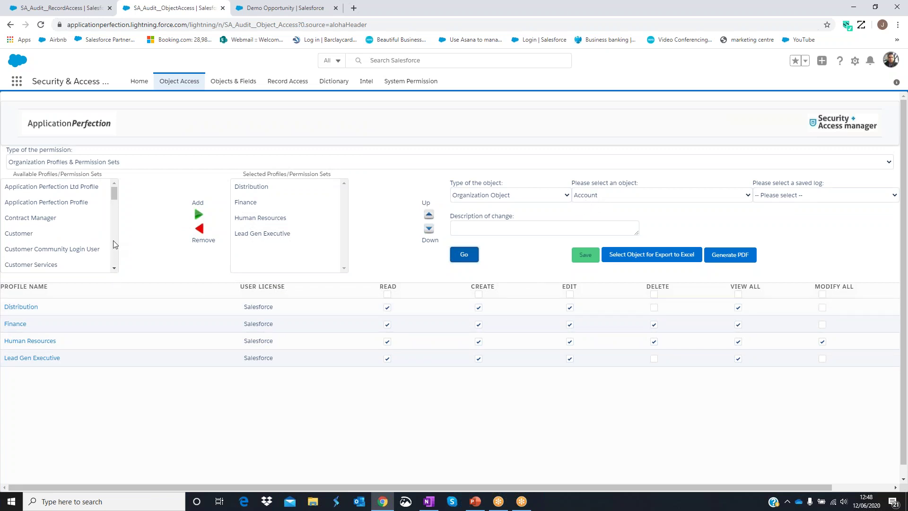
click(116, 256)
click(116, 256)
click(116, 256)
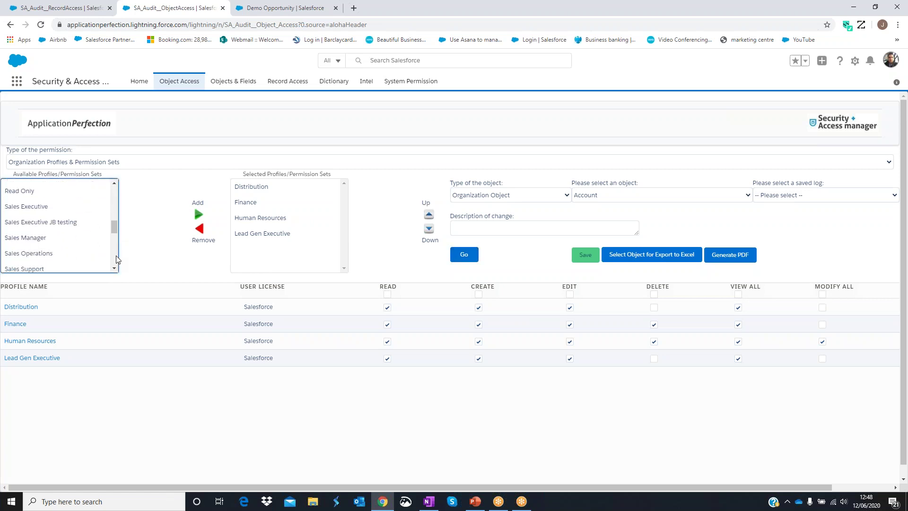
ctrl+click(30, 207)
ctrl+click(44, 238)
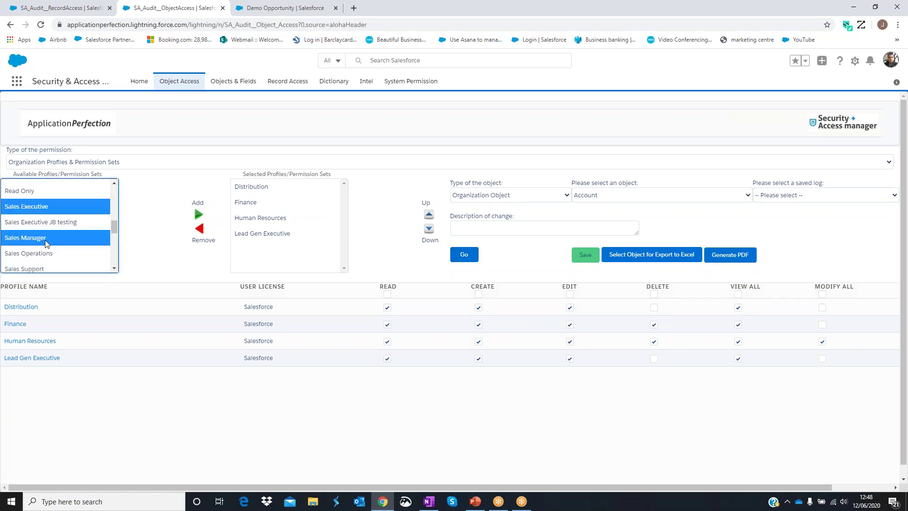
ctrl+click(47, 254)
click(114, 269)
click(114, 269)
ctrl+click(53, 232)
click(199, 214)
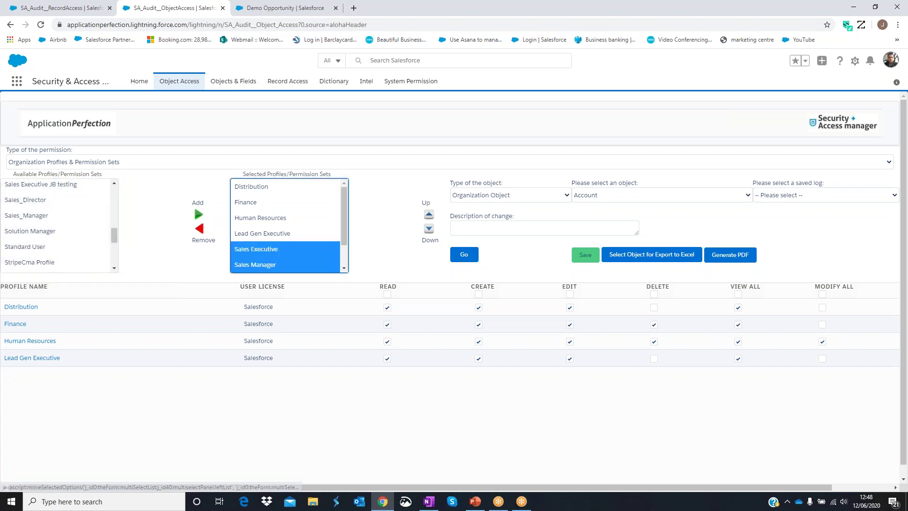
click(464, 255)
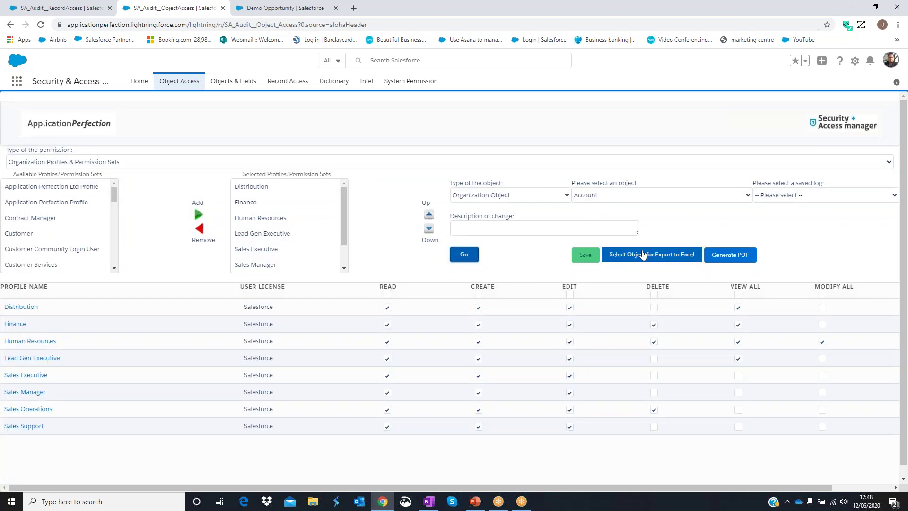
- Export the Account, Case, Lead and Opportunity object permissions to Excel and open the exported workbook
click(643, 255)
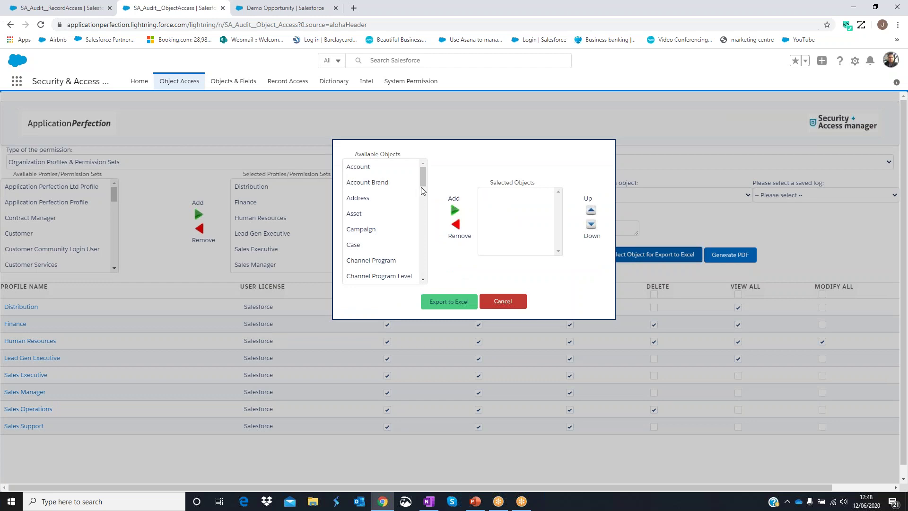
click(370, 168)
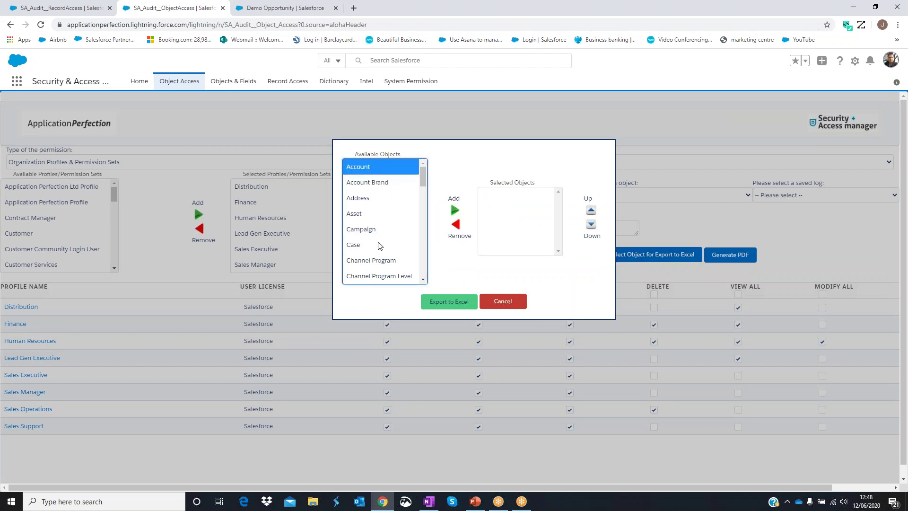
ctrl+click(381, 245)
click(423, 280)
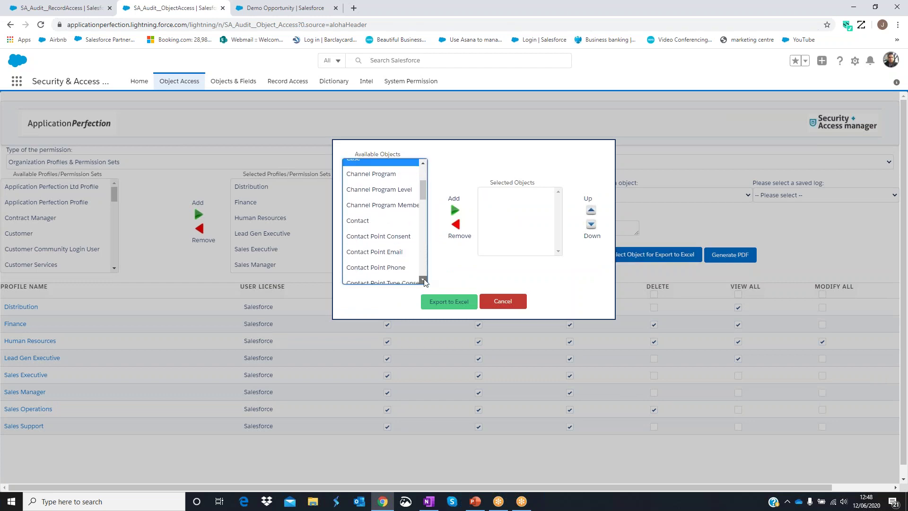
drag(423, 279, 423, 280)
click(374, 254)
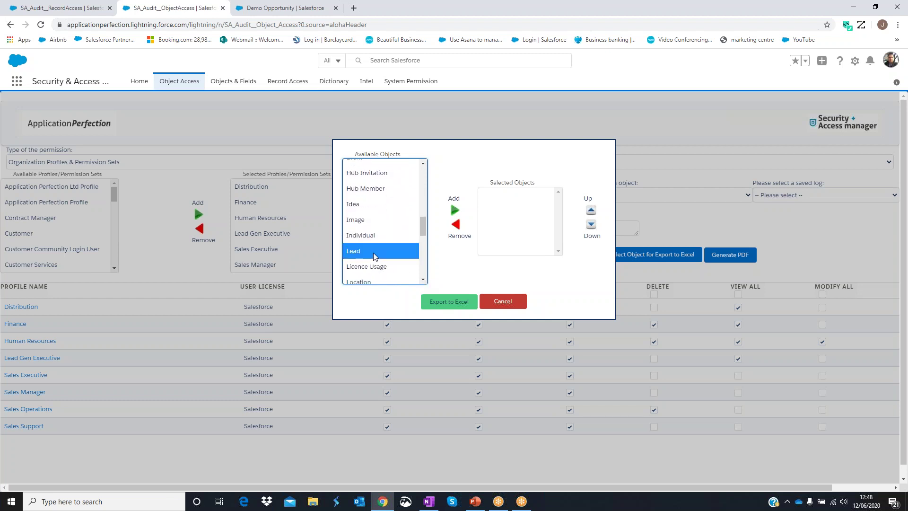
click(423, 280)
click(423, 280)
click(374, 218)
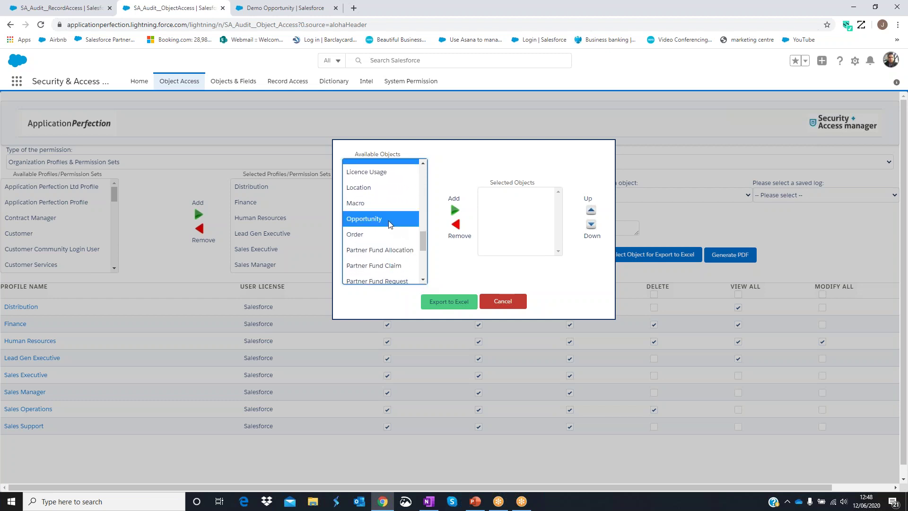
click(455, 213)
click(457, 304)
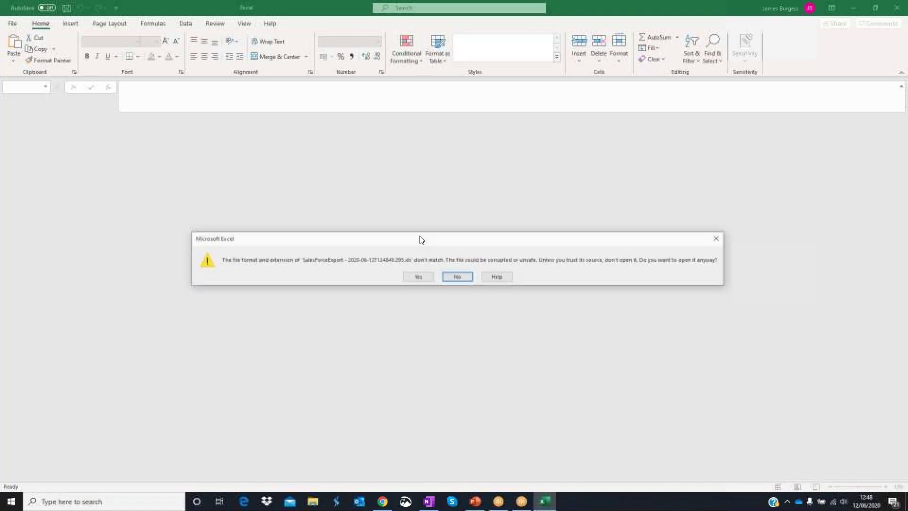
click(432, 281)
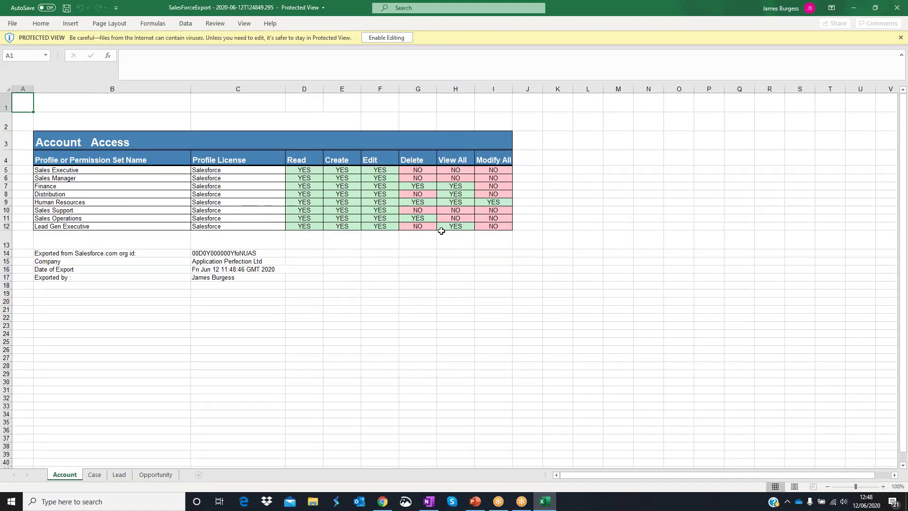
- Examine the Account sheet's profile list, access columns and export details
click(421, 170)
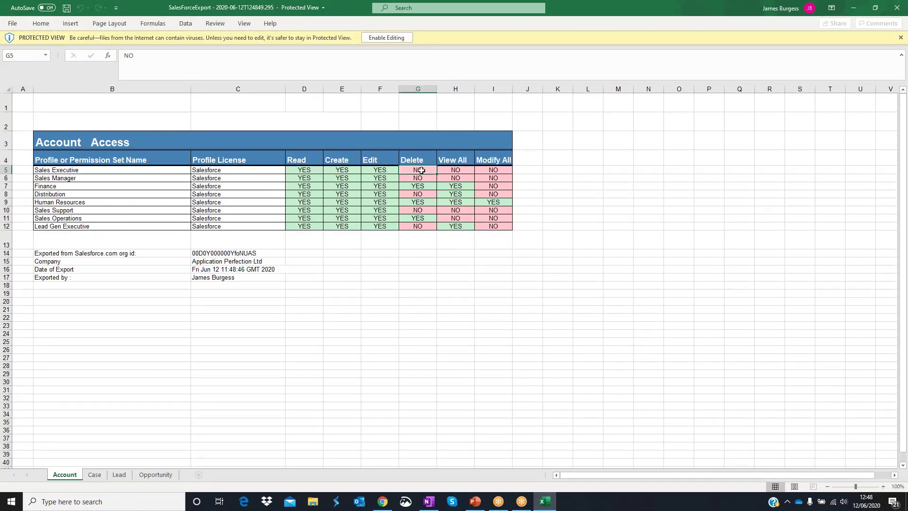
key(Left)
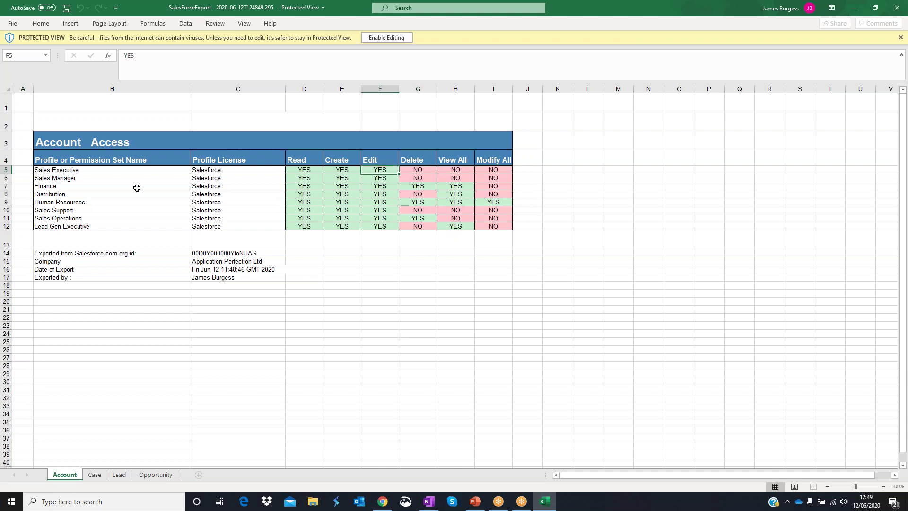
drag(96, 159, 90, 228)
click(298, 160)
drag(298, 161, 492, 160)
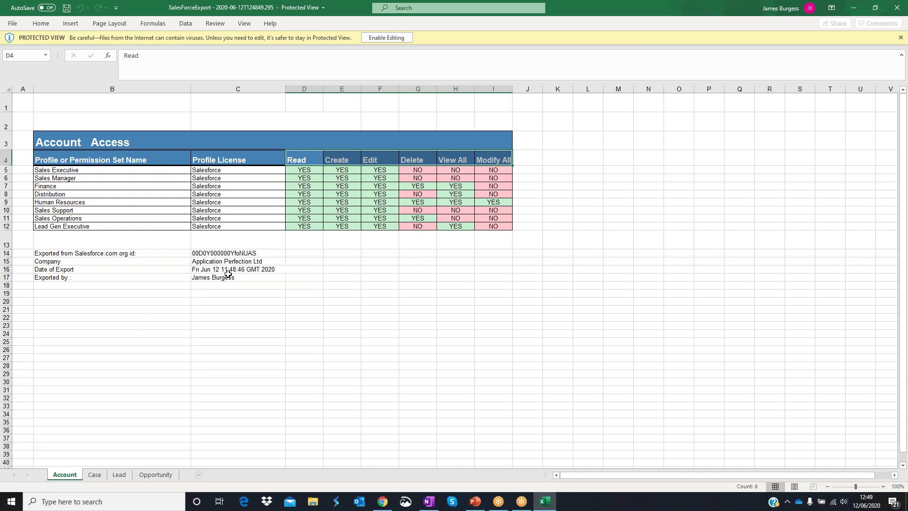
click(220, 278)
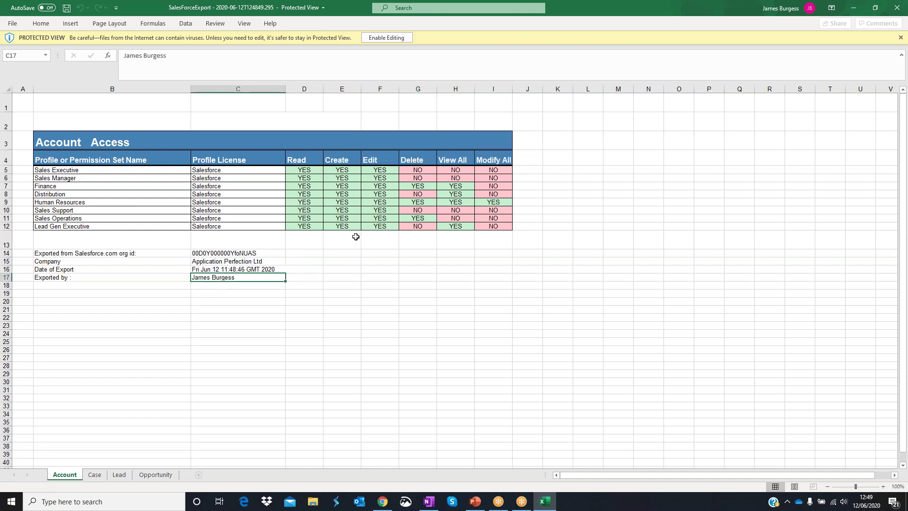
- Review the Case, Lead and Opportunity access sheets and return to the Account sheet
click(95, 477)
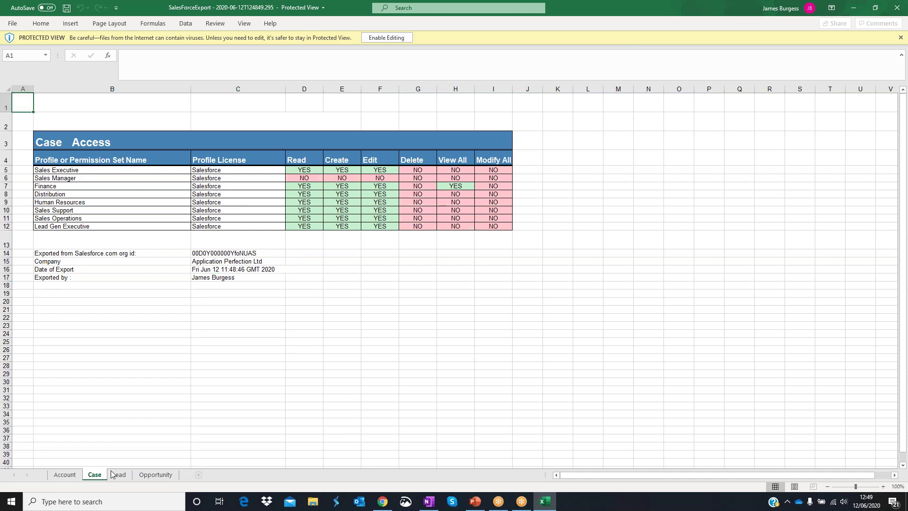
click(120, 478)
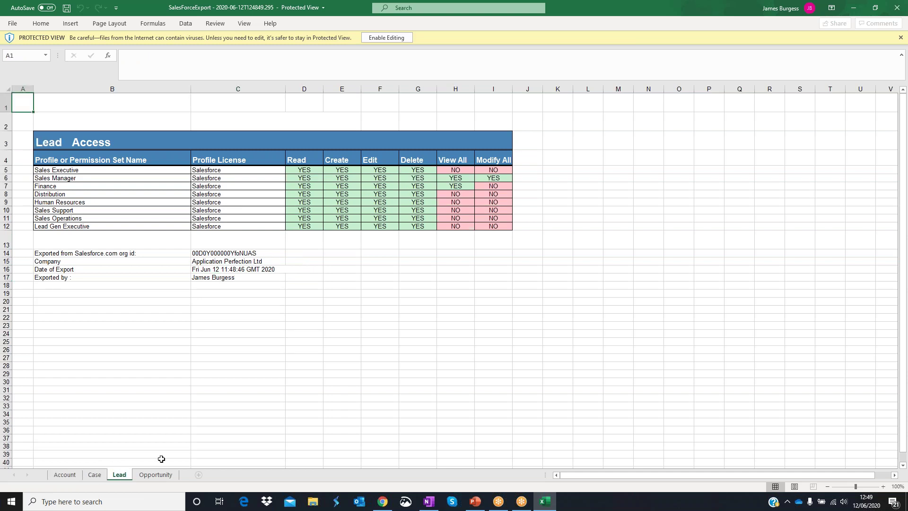
click(152, 478)
click(119, 477)
click(95, 477)
click(65, 475)
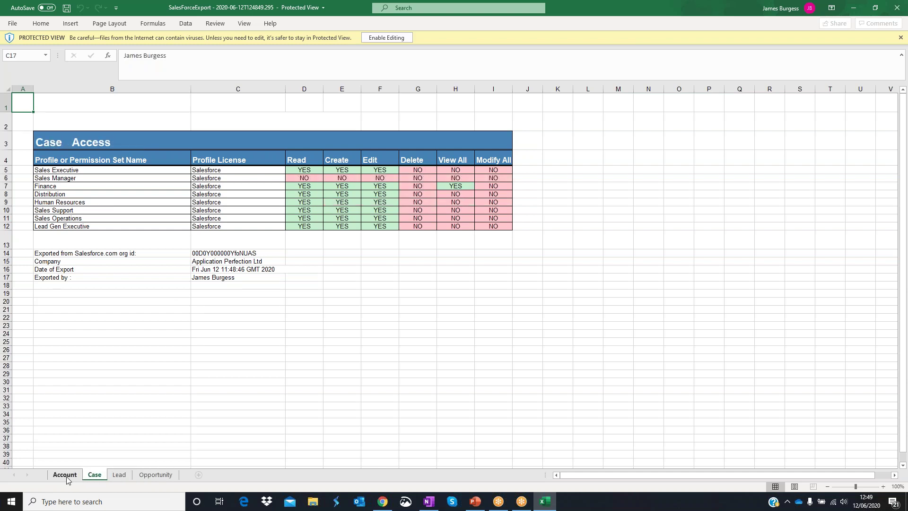
- Back in Salesforce, remove Account Delete access from Human Resources and Sales Operations, plus View All and Modify All from Human Resources
key(alt+Tab)
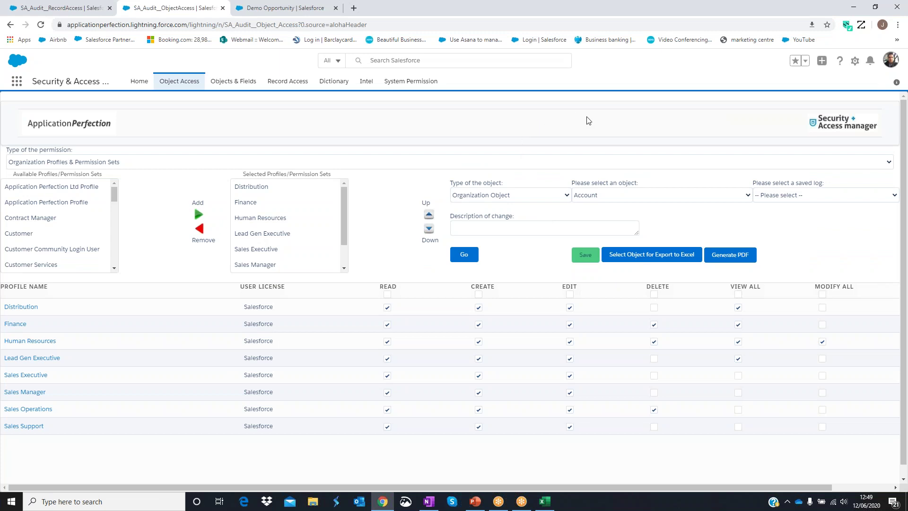
click(654, 325)
click(654, 342)
click(655, 410)
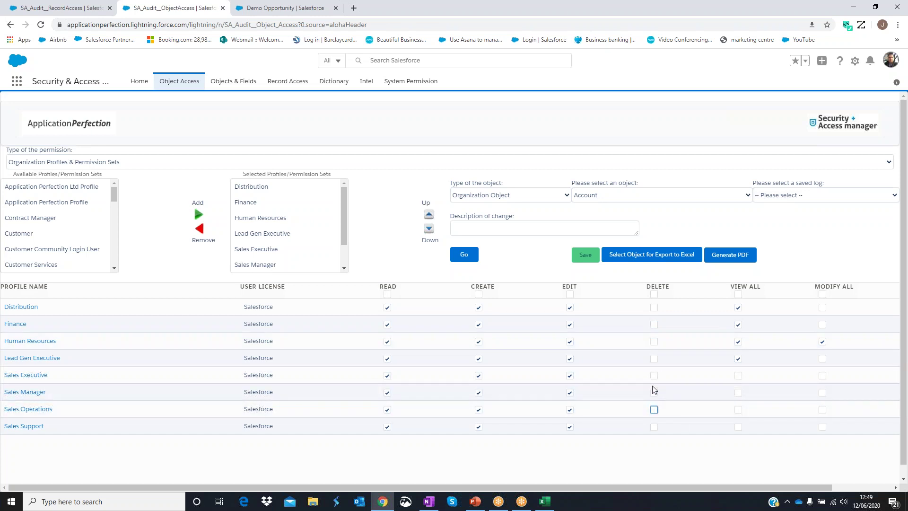
click(655, 327)
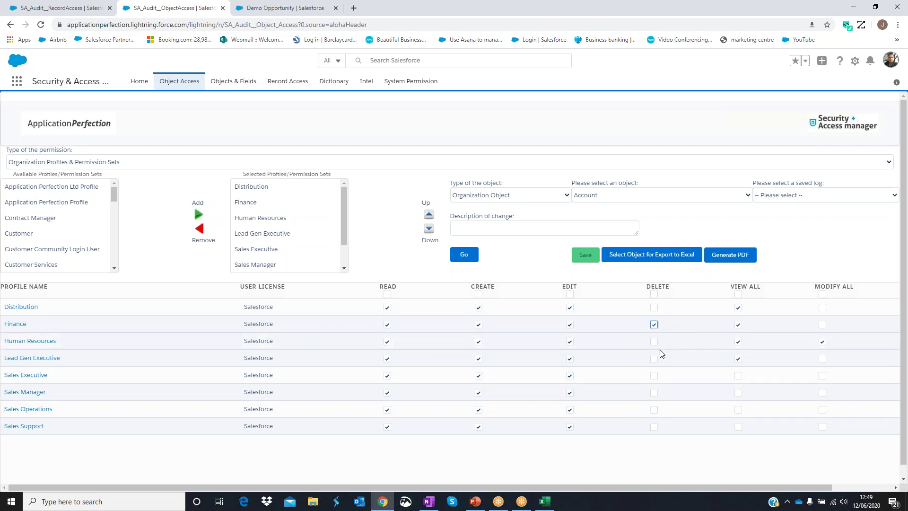
click(823, 341)
click(738, 342)
- Describe the change as a meeting with the stakeholder that reviewed and amended the permissions, and save the Account permission changes
click(488, 230)
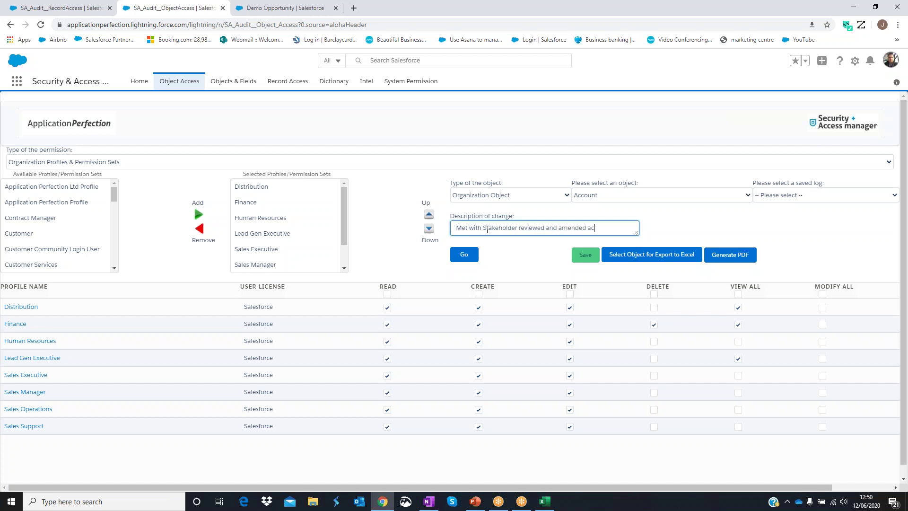
text(issions)
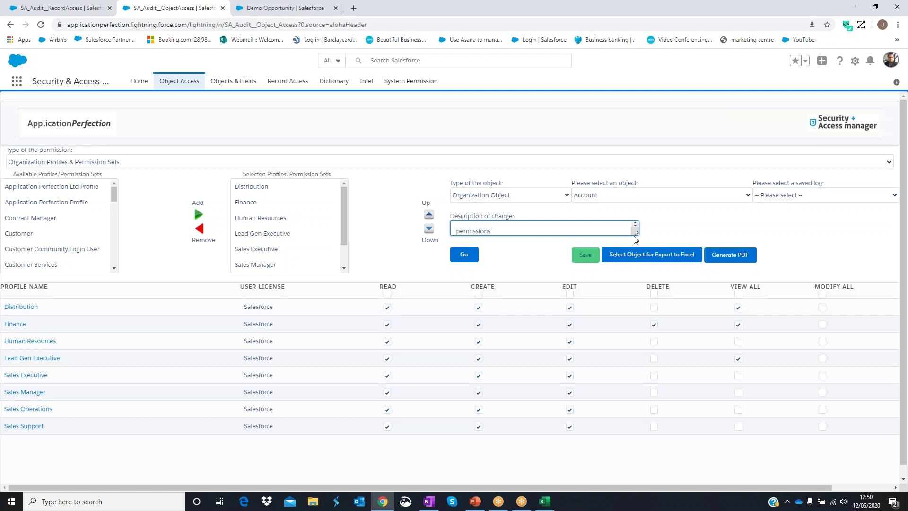
drag(637, 232, 638, 246)
click(586, 270)
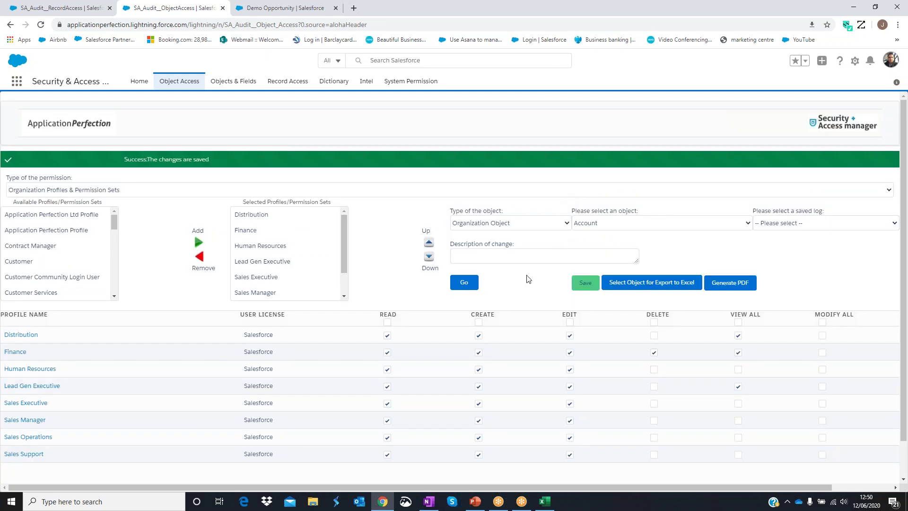
scroll(529, 279, down, 1)
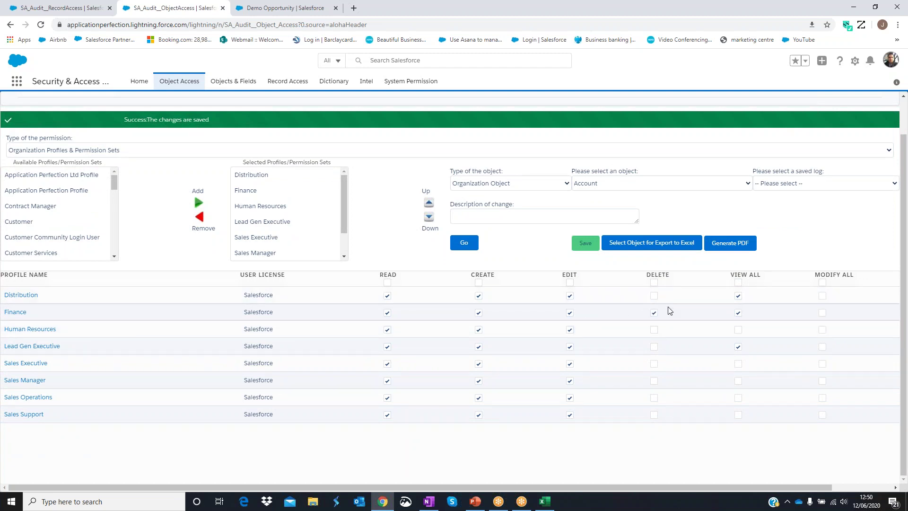
scroll(662, 326, up, 1)
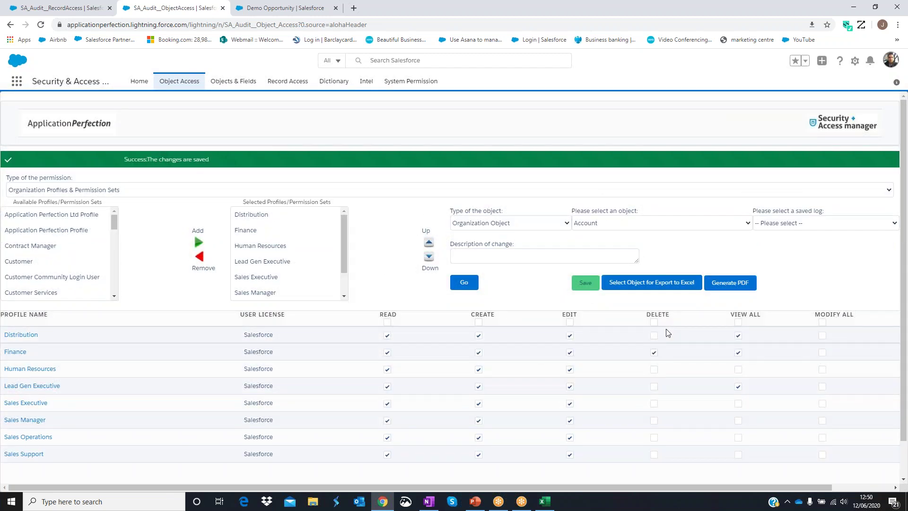
scroll(668, 333, down, 1)
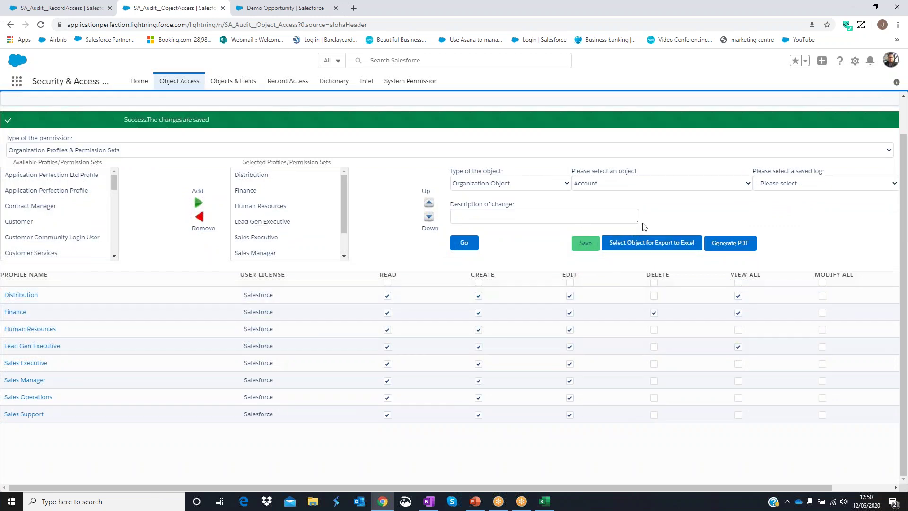
click(798, 184)
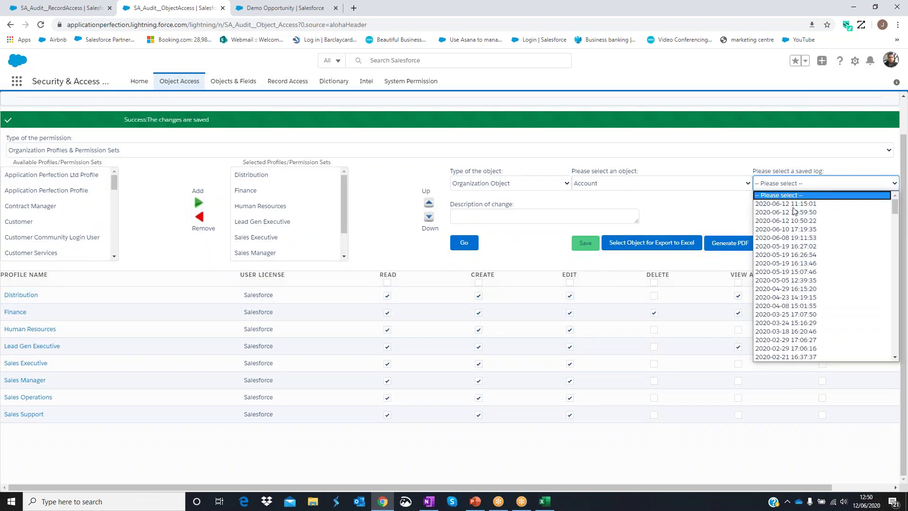
click(798, 237)
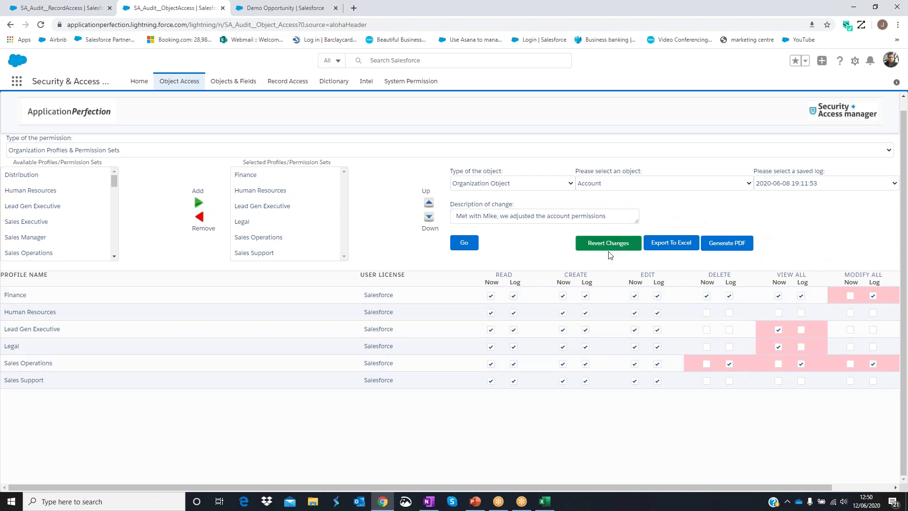
click(611, 245)
click(615, 248)
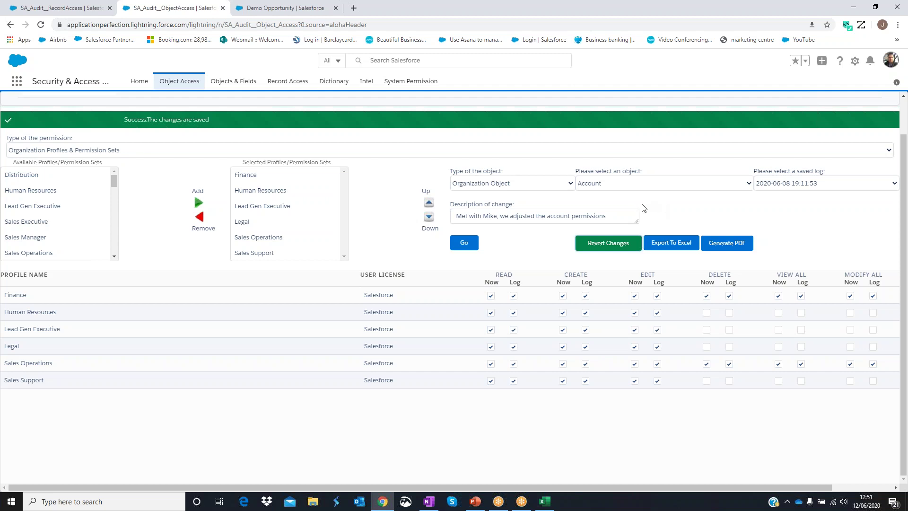
click(524, 185)
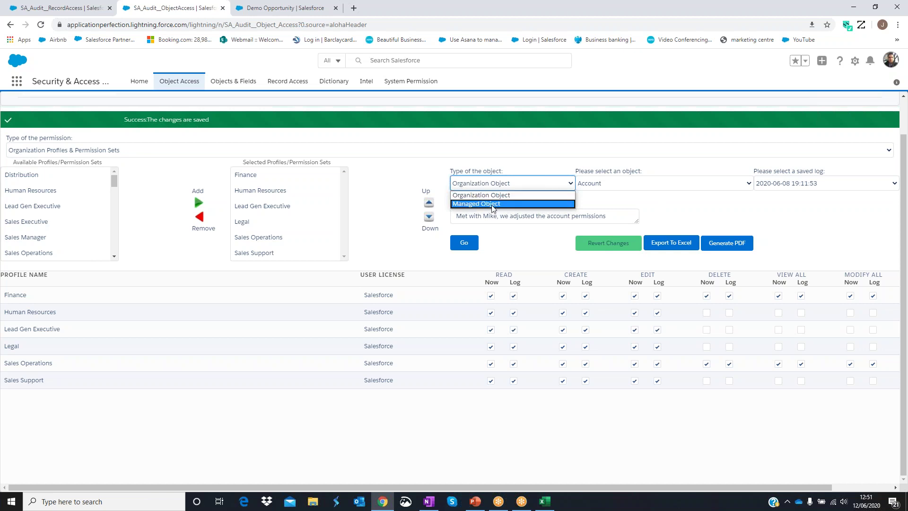
click(241, 150)
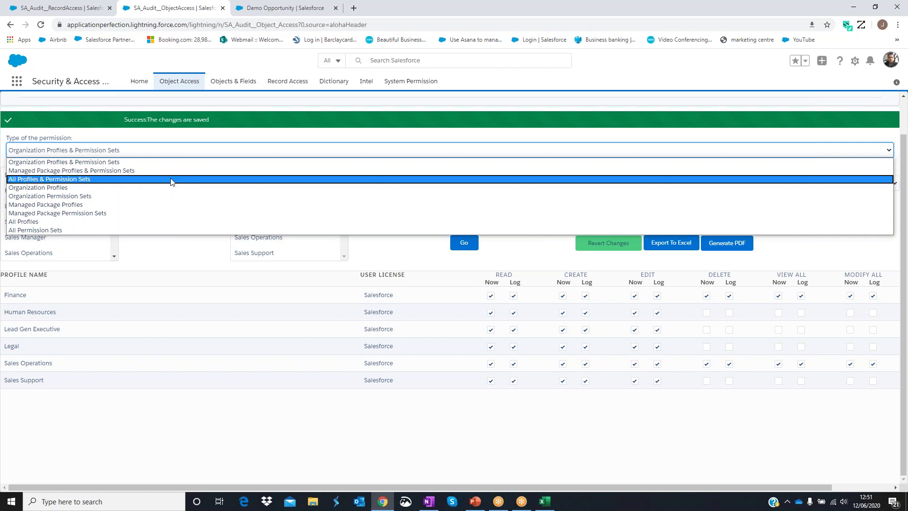
click(631, 83)
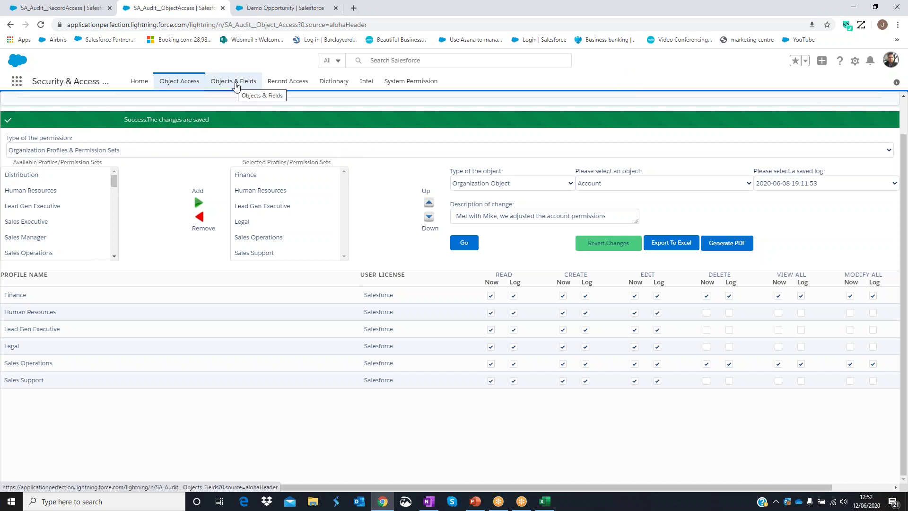
- Open the Objects & Fields access page
click(233, 85)
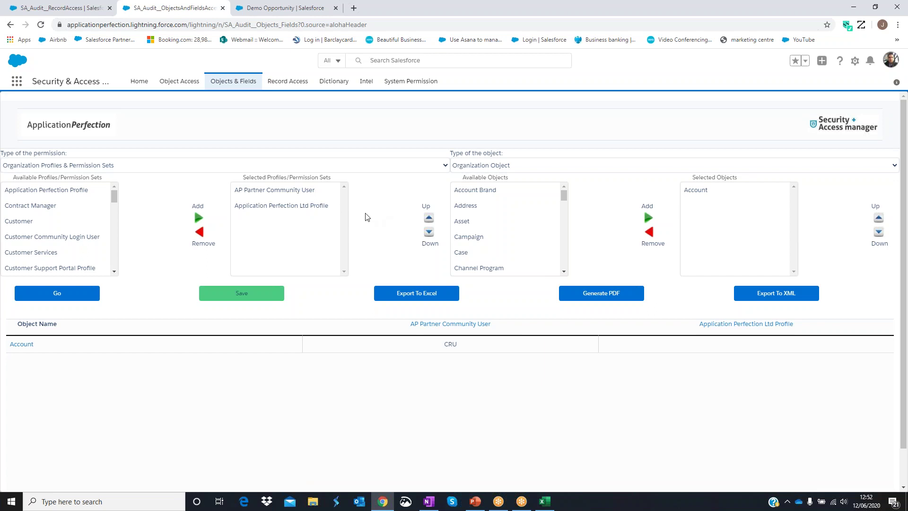
- Replace the selected profiles with Finance, Human Resources, Lead Gen Executive and Legal, and open their Account field permissions
drag(264, 191, 263, 209)
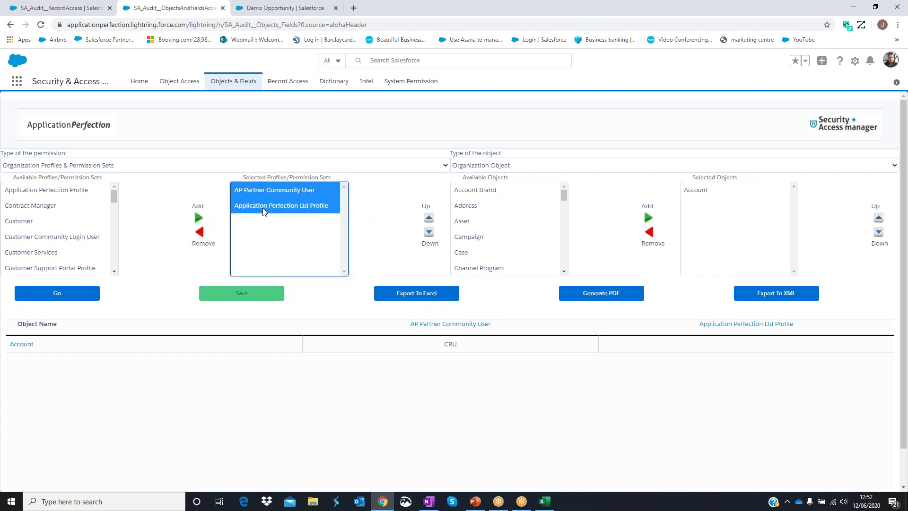
click(199, 231)
scroll(118, 218, up, 10)
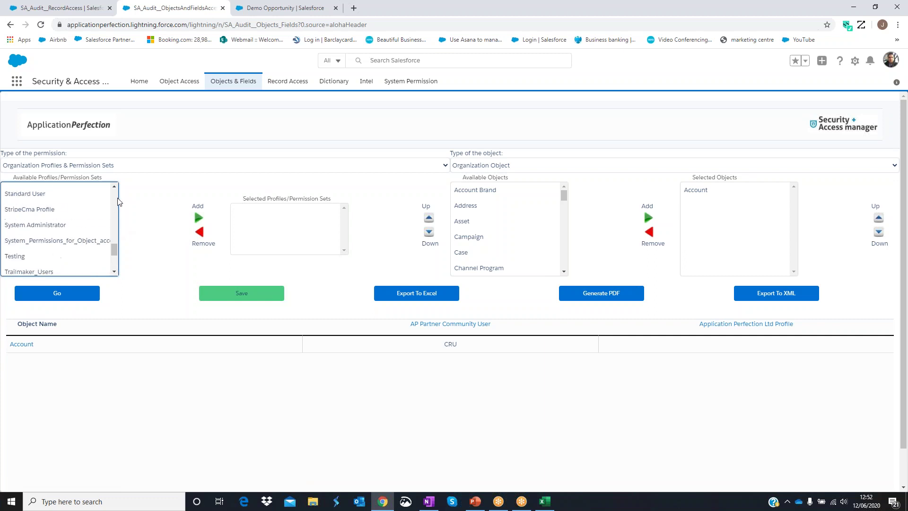
scroll(118, 202, up, 3)
drag(48, 199, 33, 243)
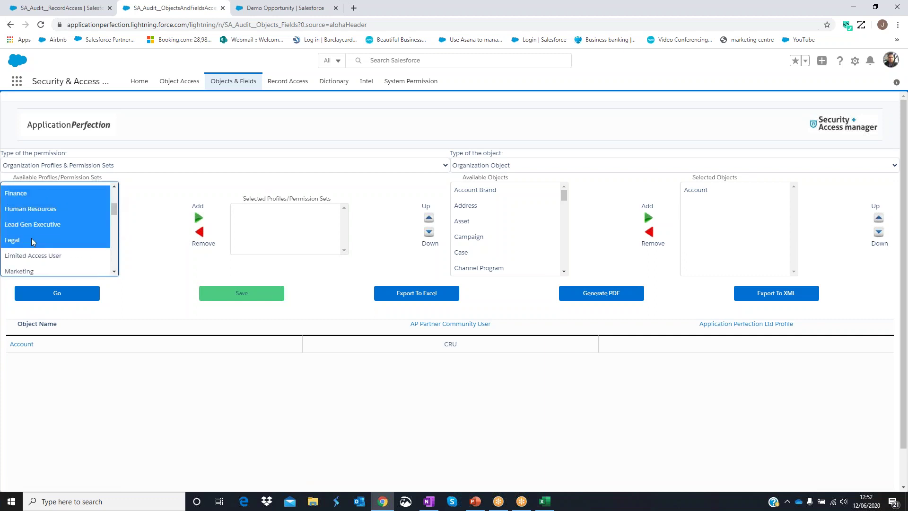
click(199, 219)
click(67, 295)
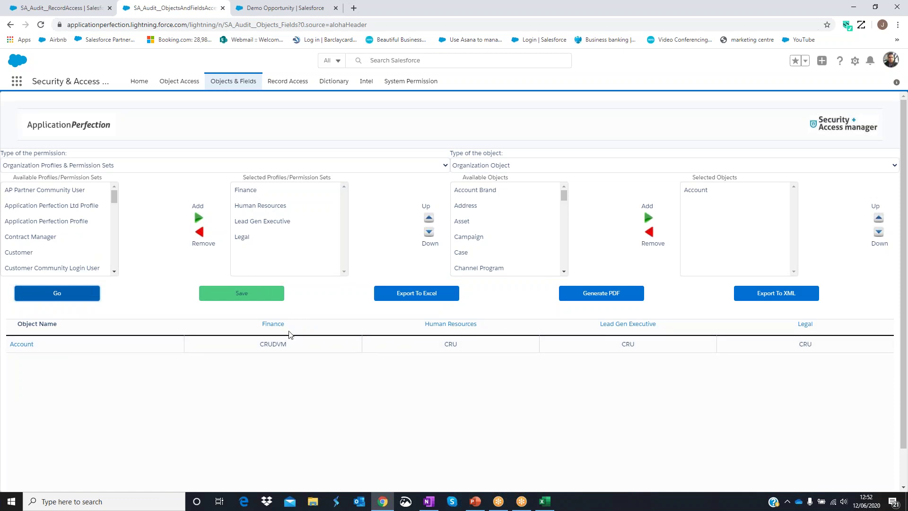
click(22, 345)
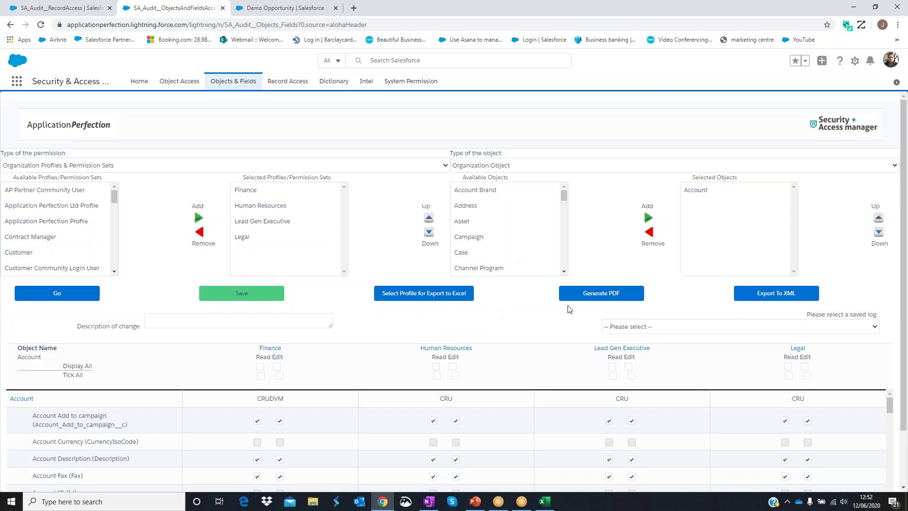
- Tick Edit on all Account fields for Finance and Human Resources, and reopen the Objects & Fields page without saving
scroll(417, 402, down, 1)
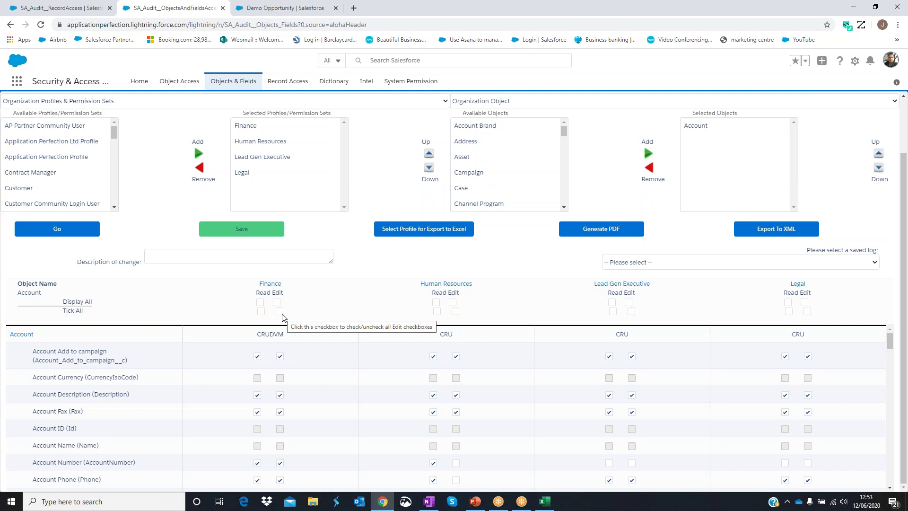
click(280, 312)
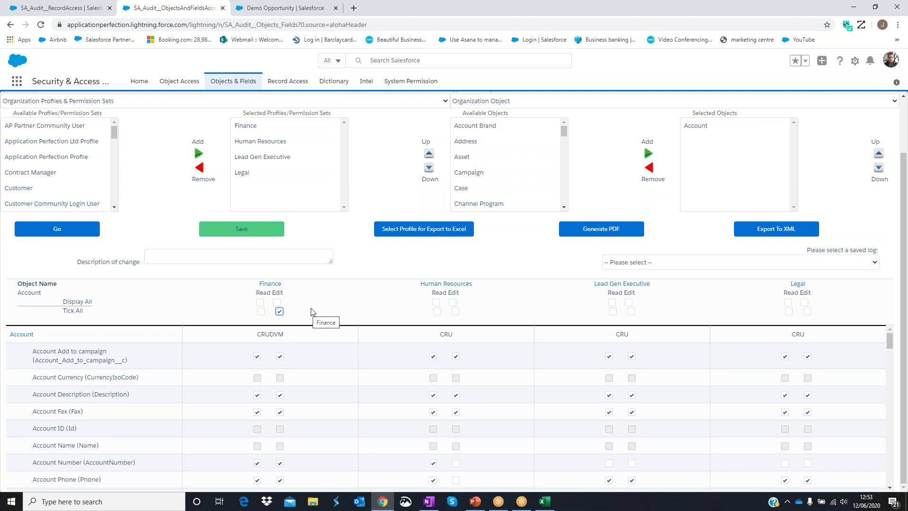
click(456, 312)
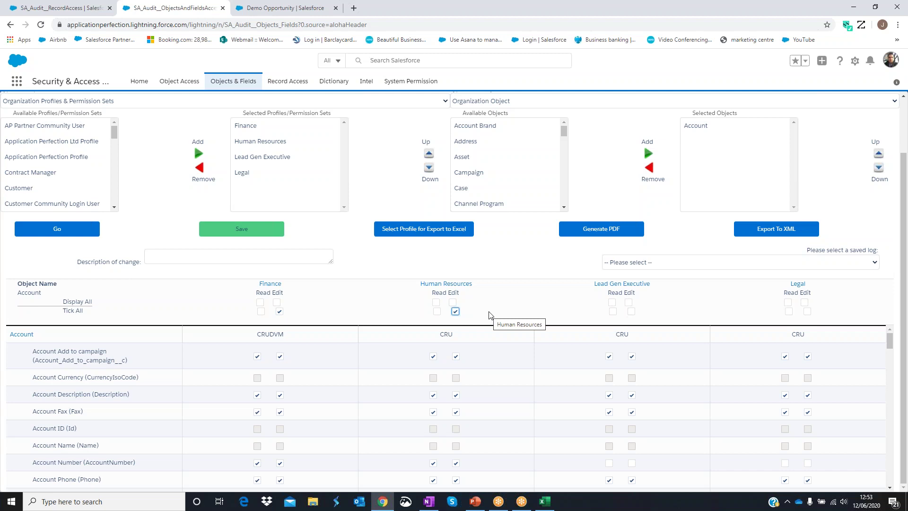
scroll(495, 294, up, 3)
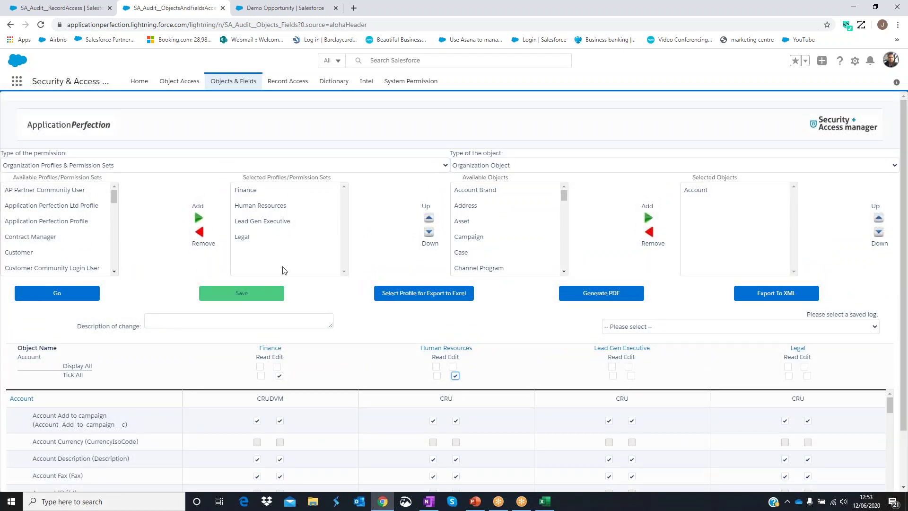
click(233, 81)
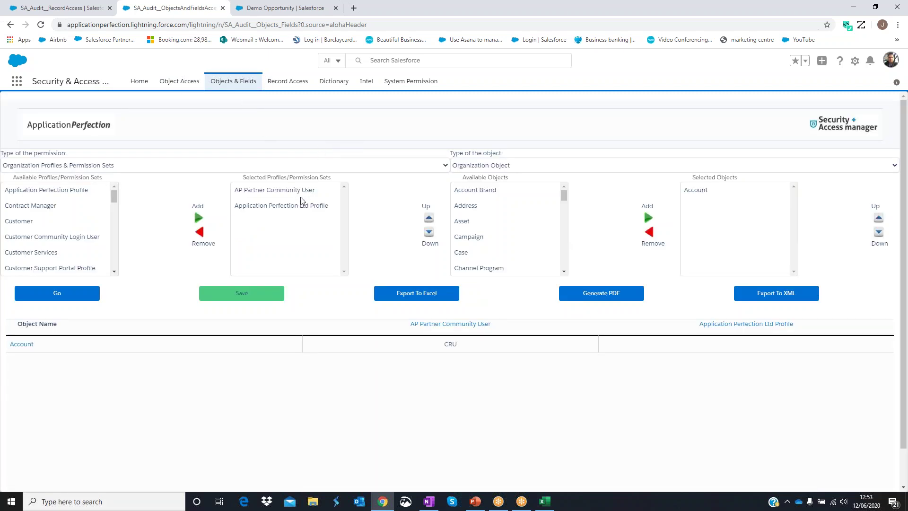
- Swap the two default profiles for Finance, Human Resources, Lead Gen Executive and Legal again, and display the Account field permissions
click(298, 192)
shift+click(277, 207)
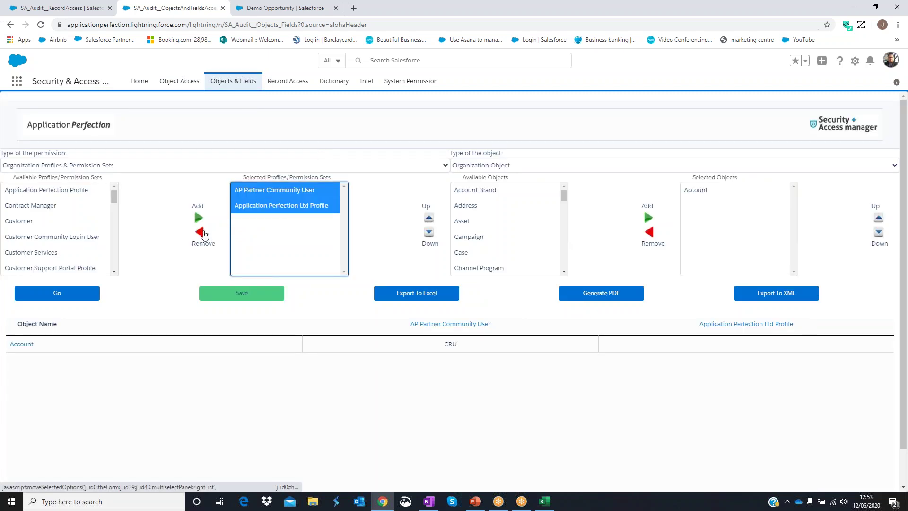
click(198, 231)
click(116, 209)
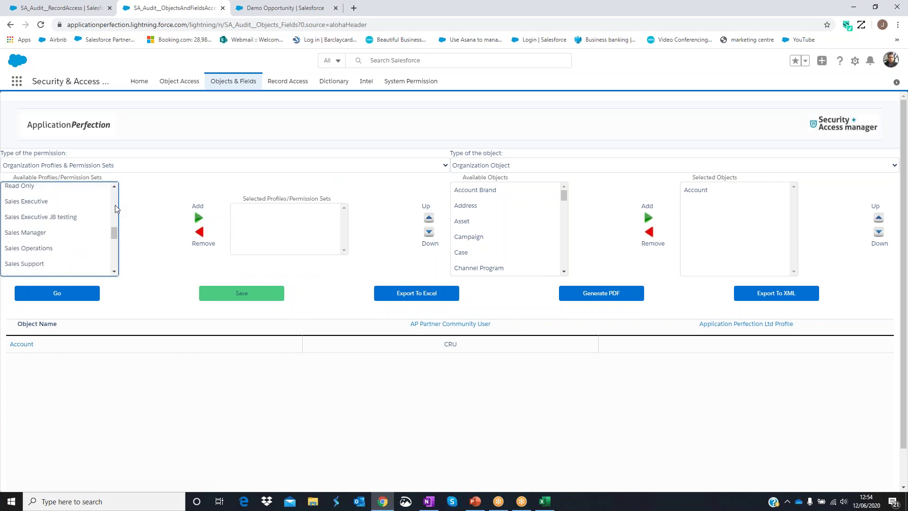
drag(35, 193, 29, 238)
click(199, 218)
click(72, 292)
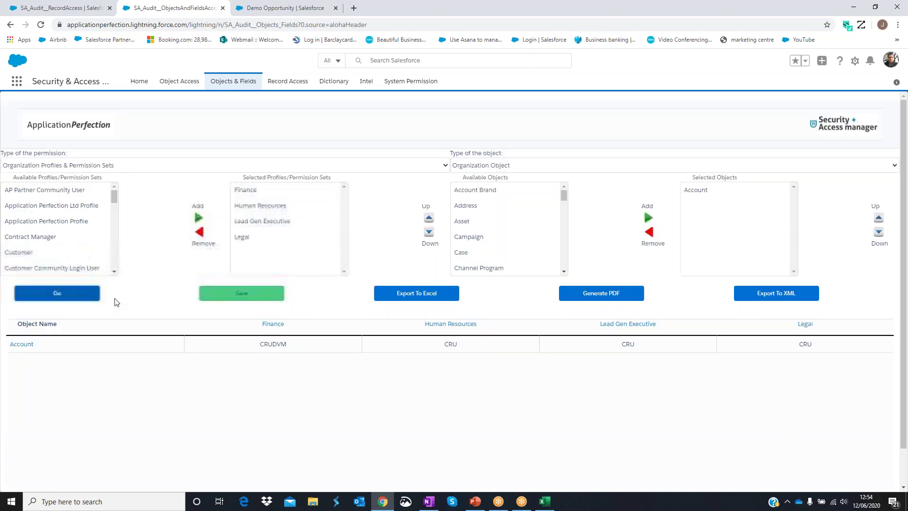
click(34, 349)
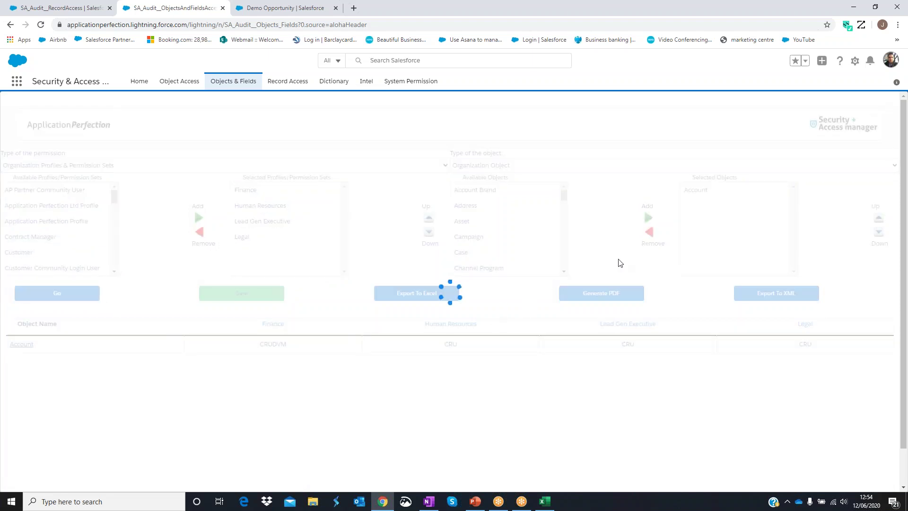
- Export the Account field permissions of the four selected profiles to Excel and open the exported workbooks despite the format mismatch
click(435, 303)
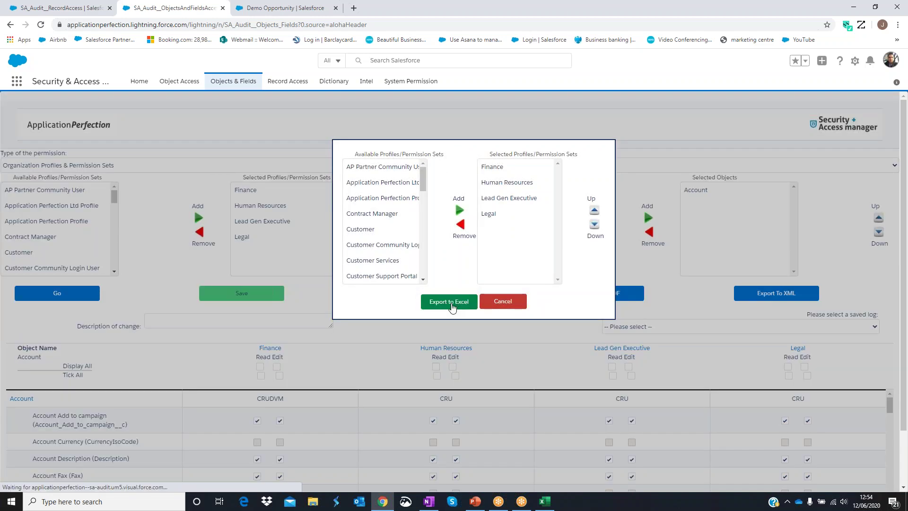
click(449, 302)
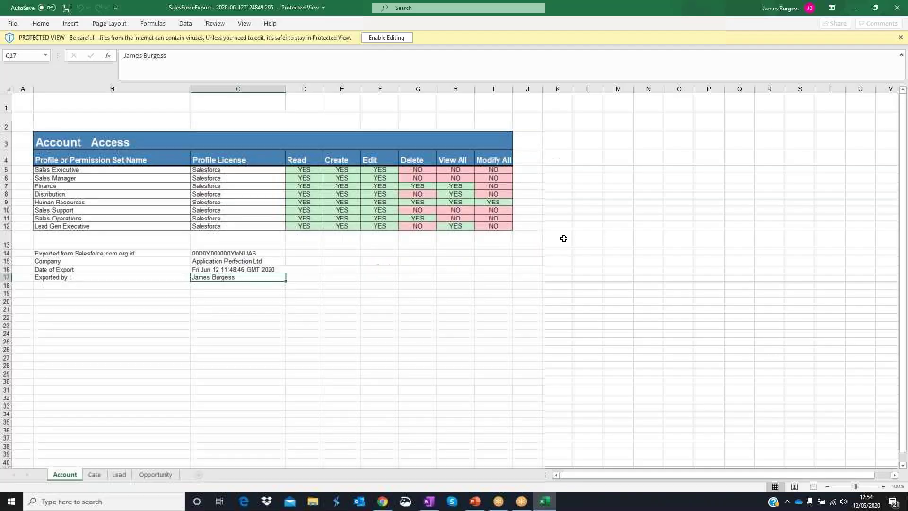
click(595, 171)
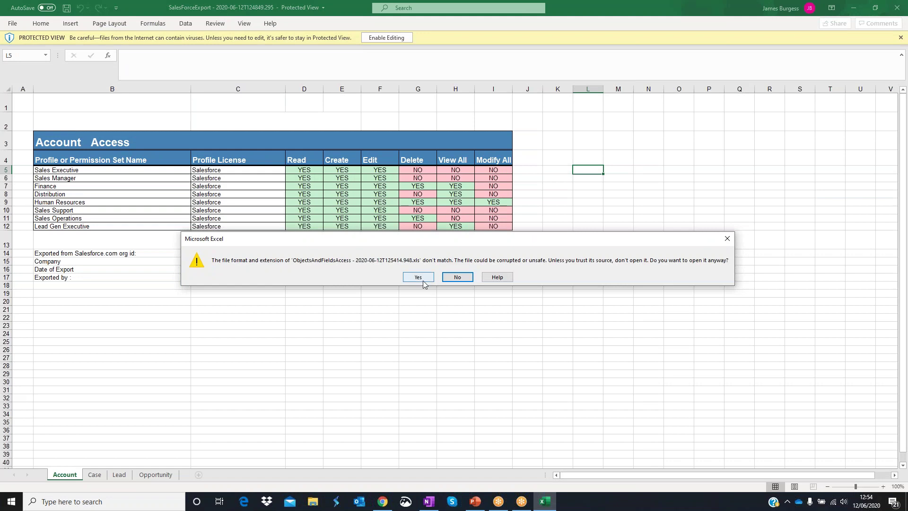
click(419, 280)
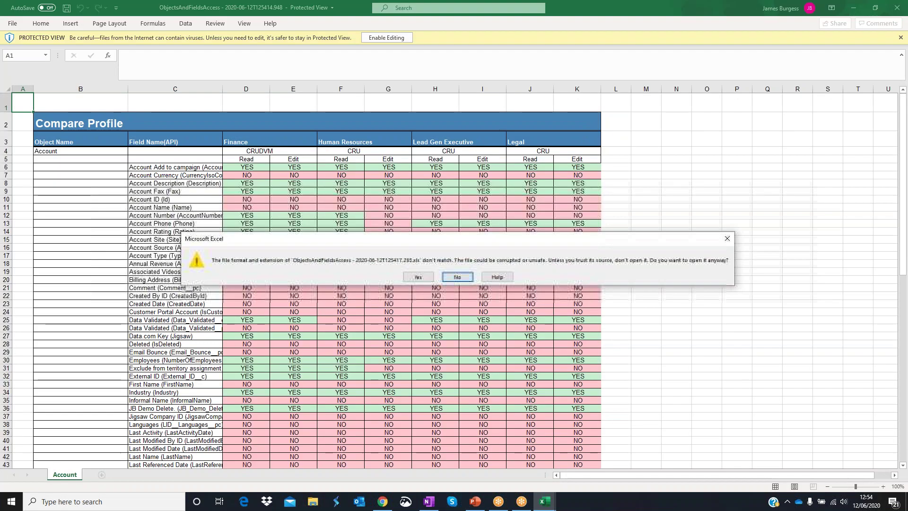
click(418, 279)
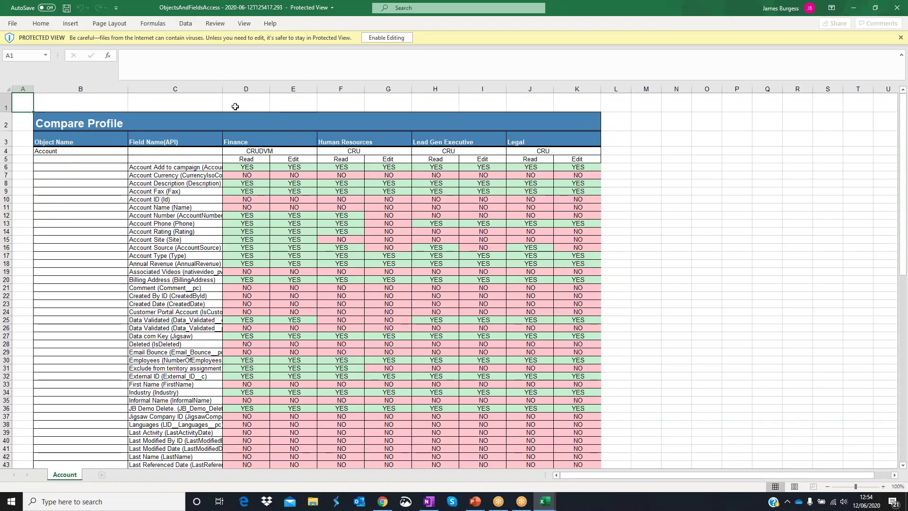
- Widen the Field Name(API) column and review the field list, object permissions, and Account Number access for Finance and Human Resources
drag(222, 89, 318, 89)
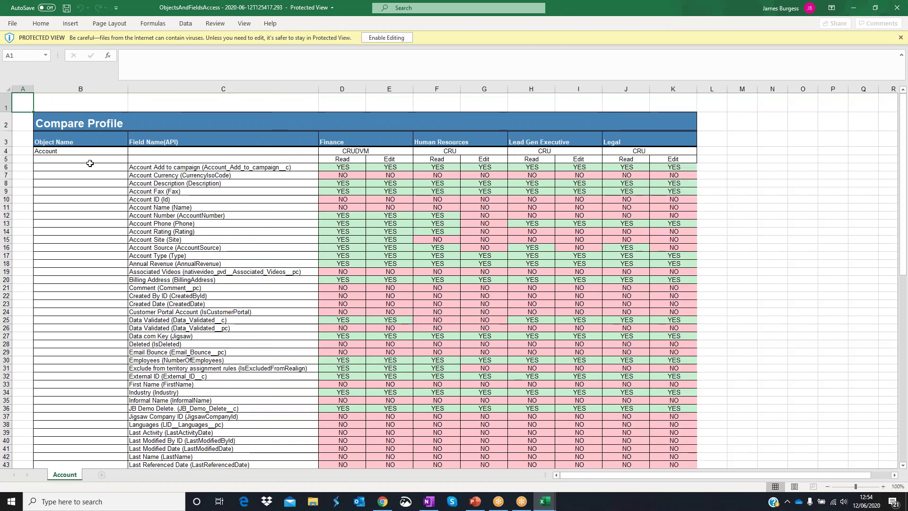
drag(193, 167, 193, 401)
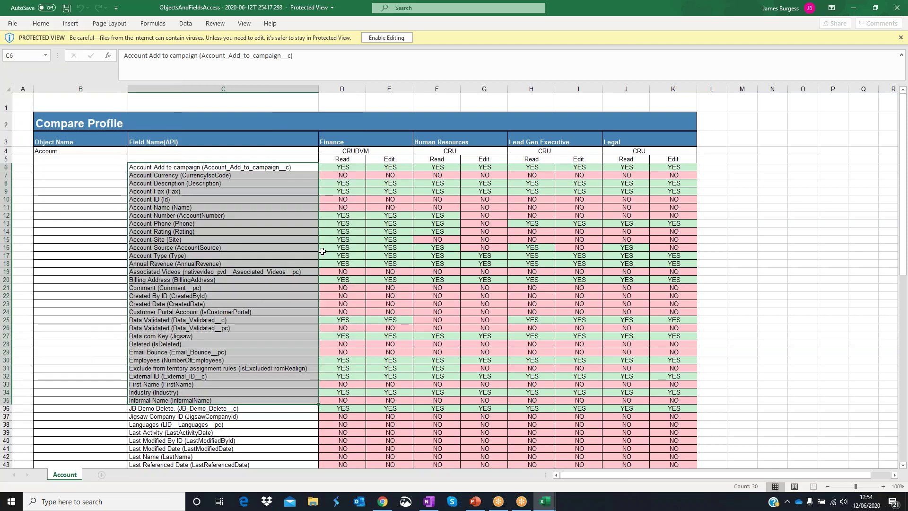
drag(353, 153, 647, 150)
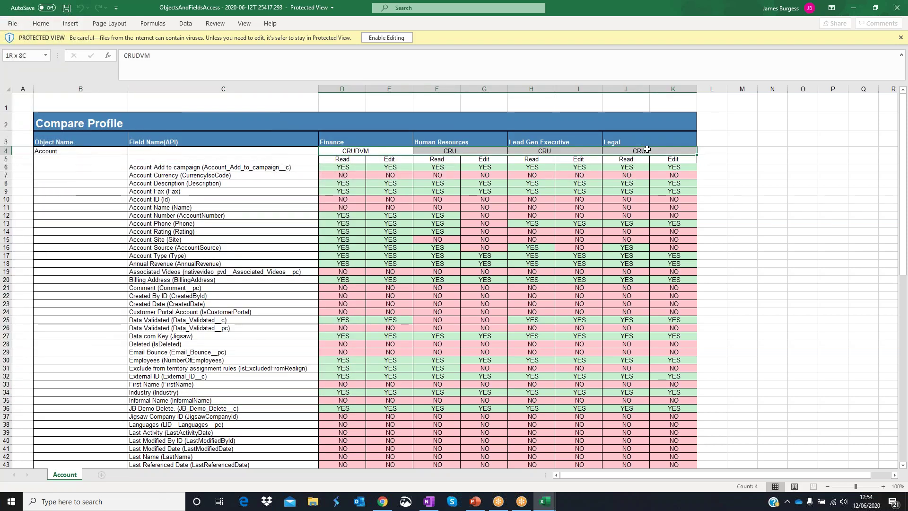
click(349, 160)
click(389, 160)
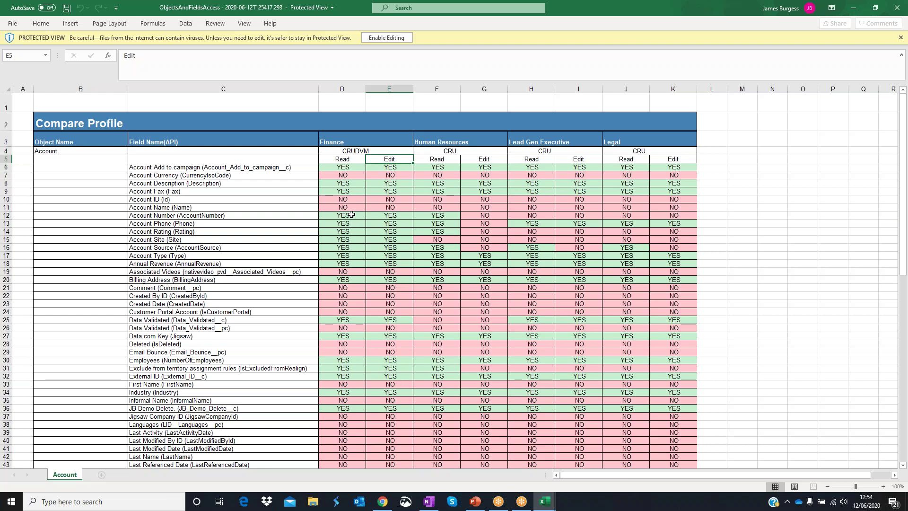
drag(340, 217, 368, 217)
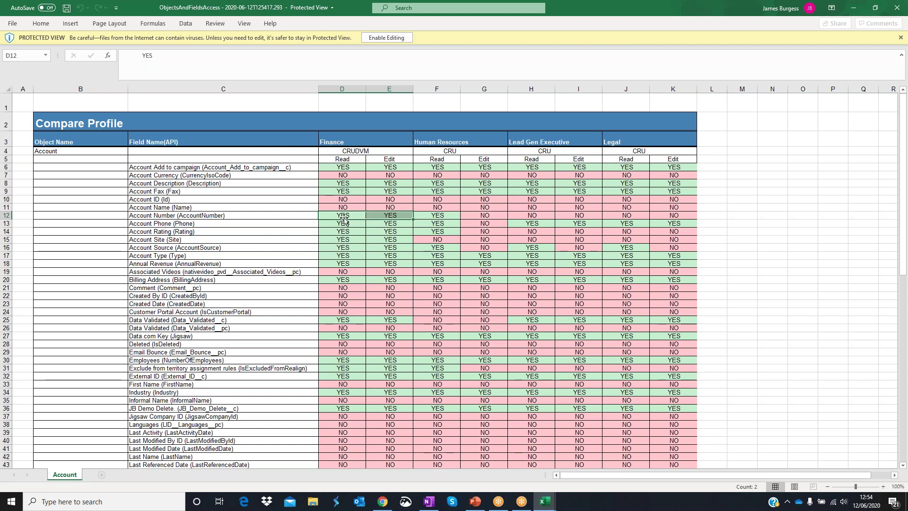
click(438, 218)
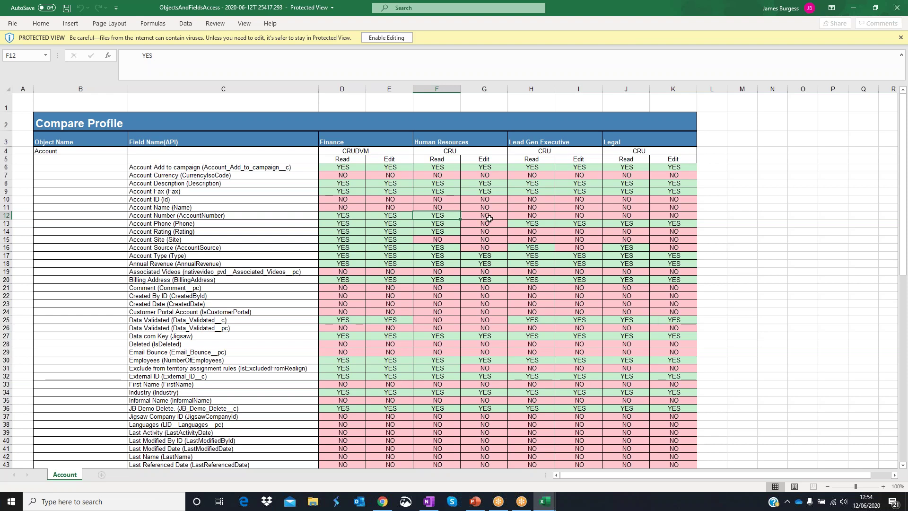
click(489, 218)
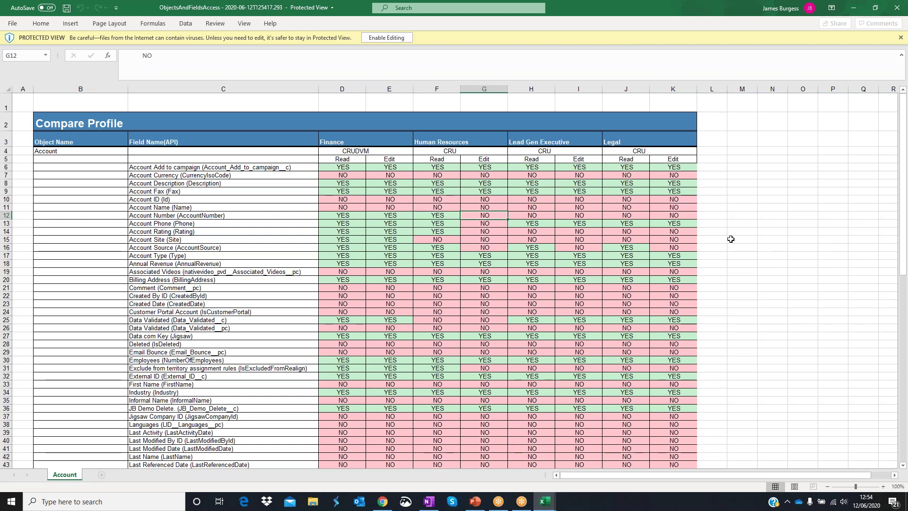
- Switch back to Salesforce in Chrome and open the Record Access page
key(alt+Tab)
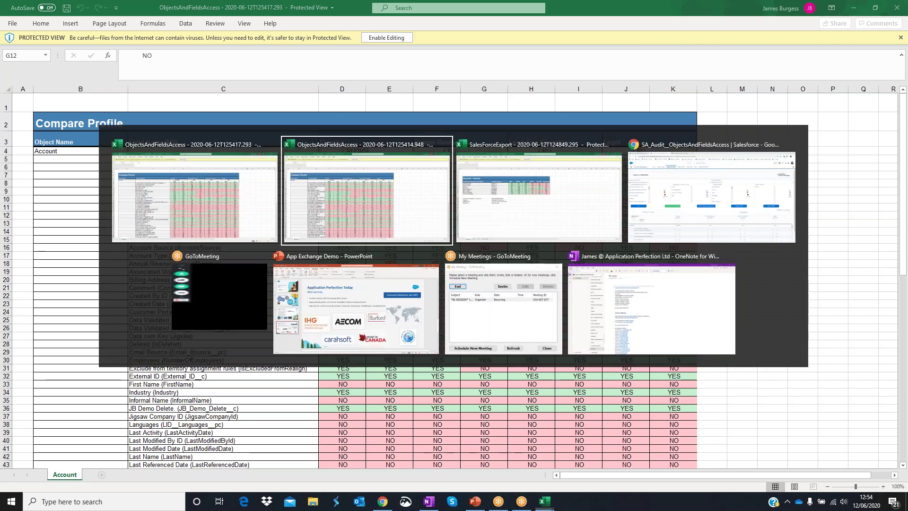
key(alt+Tab)
key(alt+Tab)
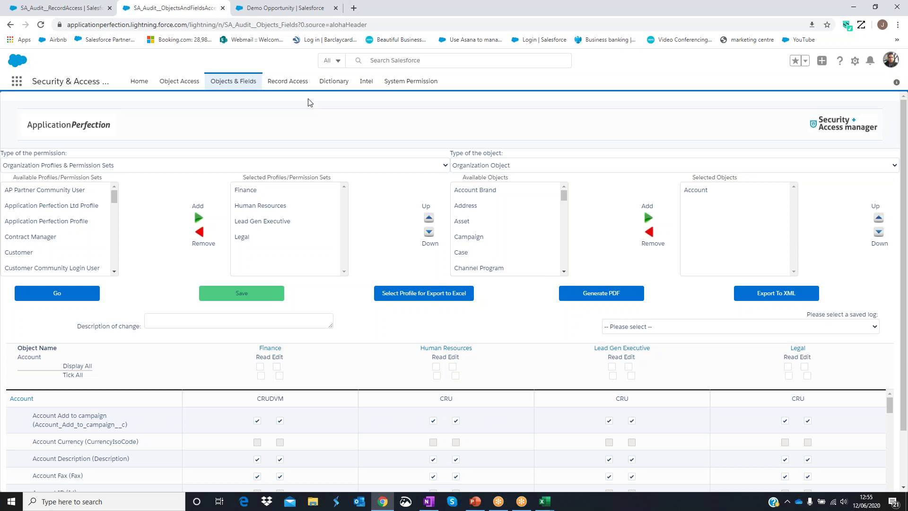
click(291, 83)
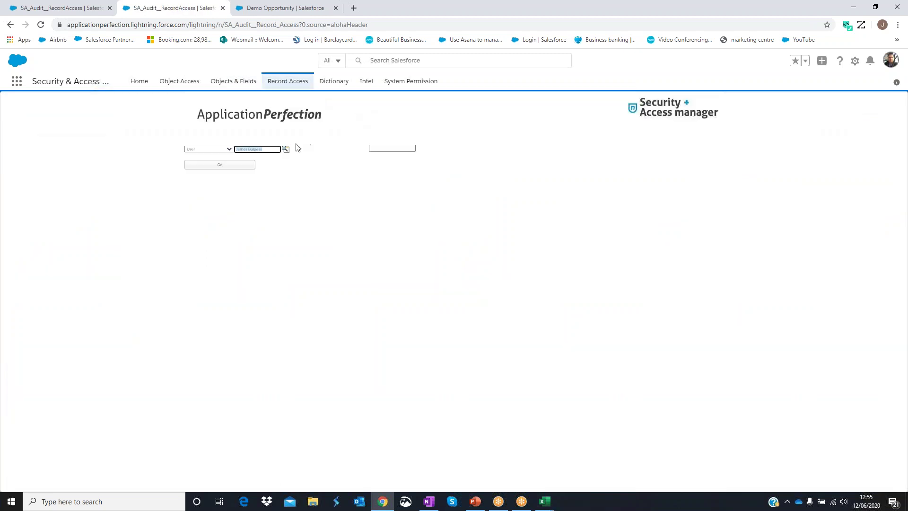
key(ctrl+plus)
key(ctrl+plus)
key(ctrl+plus)
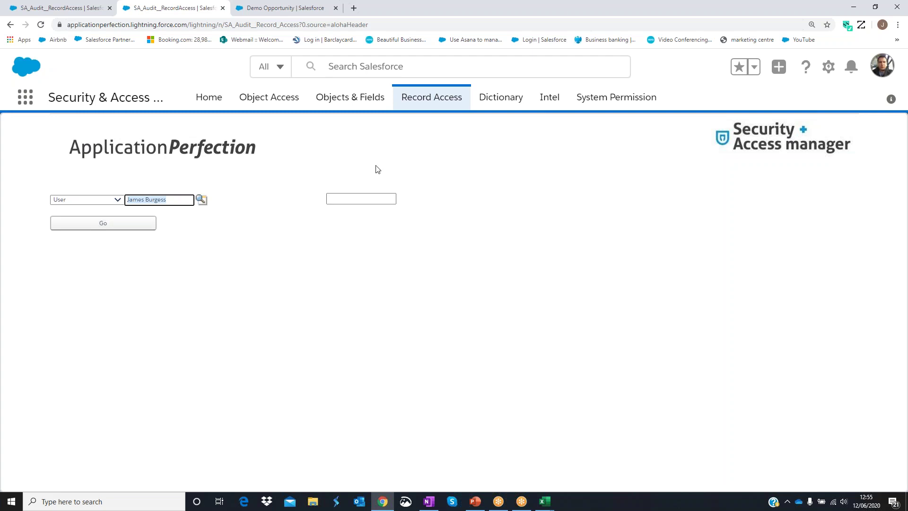
- Copy the record ID from the Demo Opportunity's address and enter it as the record to check on the Record Access page
click(297, 10)
right_click(329, 25)
click(362, 80)
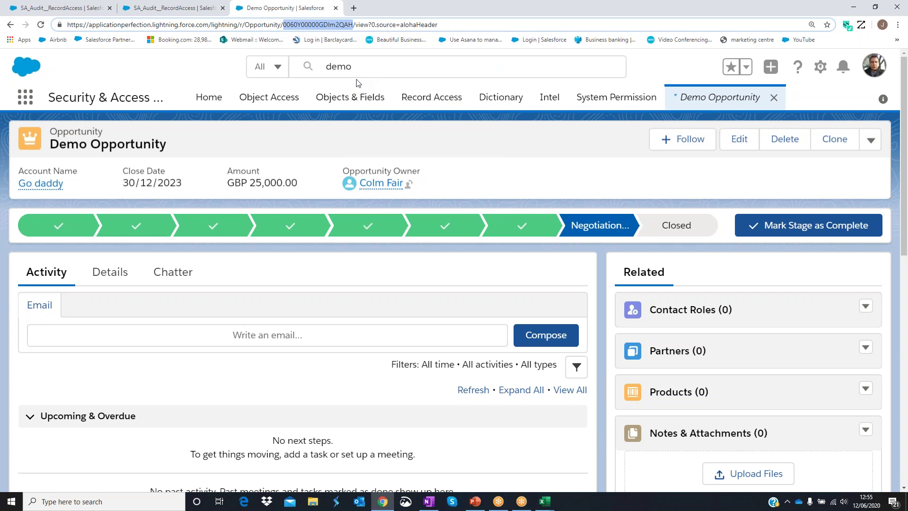
click(194, 9)
click(344, 199)
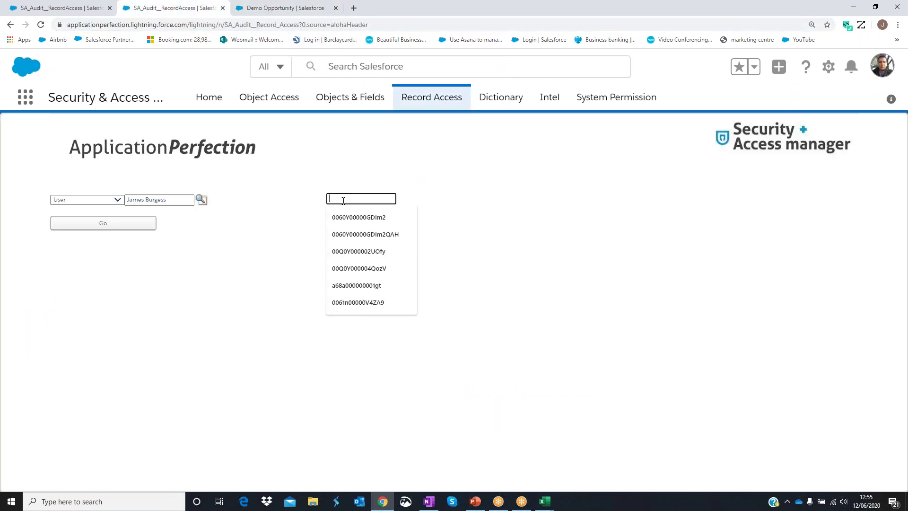
text(0060Y00000GDIm2QAH)
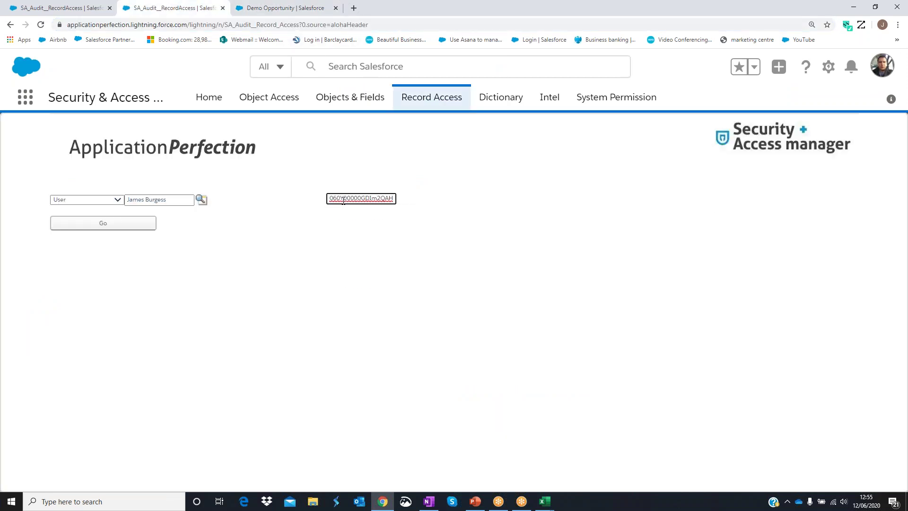
- Run the access check for the chosen user on the Demo Opportunity and examine the profile, role, territory and sharing sections
click(114, 228)
click(138, 226)
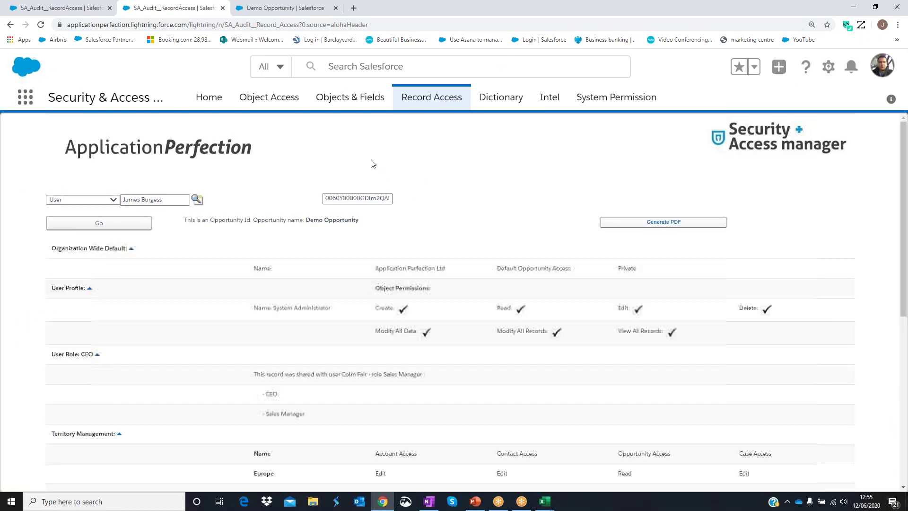
drag(904, 138, 905, 203)
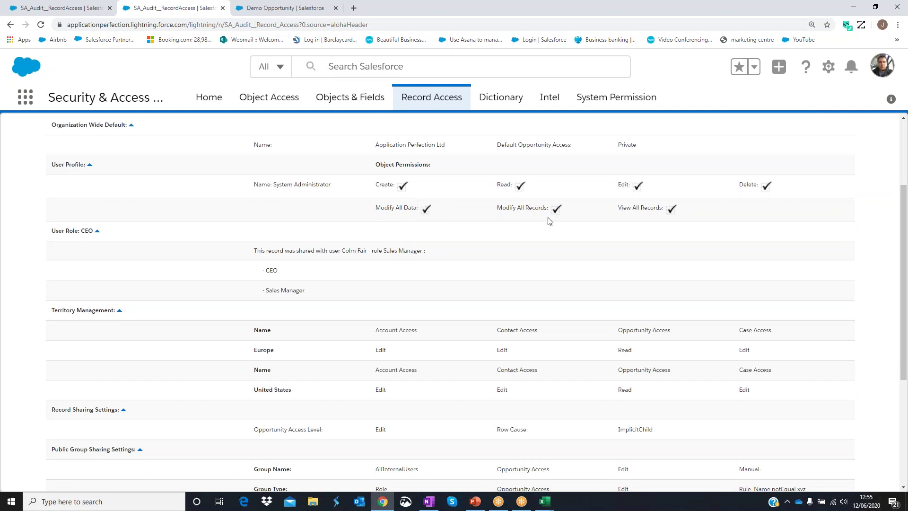
- Examine the Demo Opportunity's role, territory, record sharing and public group sharing settings, including the sharing rule criteria
scroll(553, 229, down, 2)
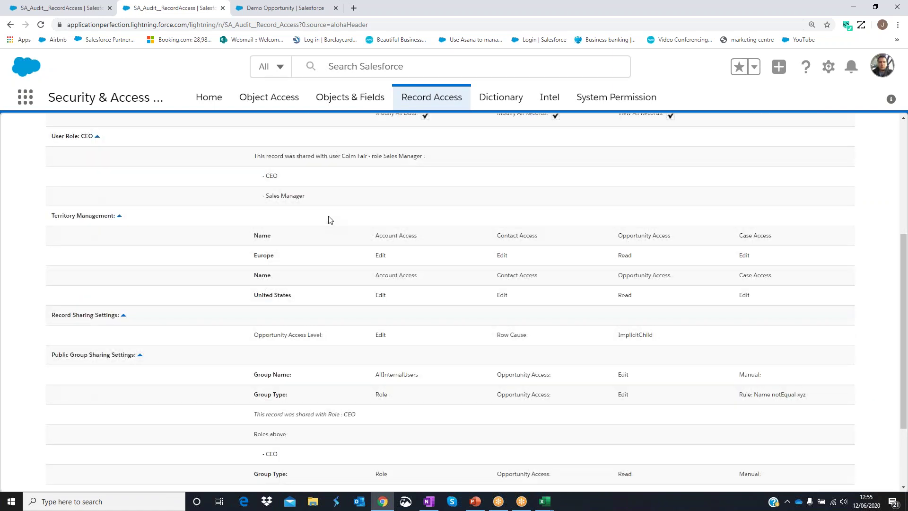
scroll(331, 222, up, 1)
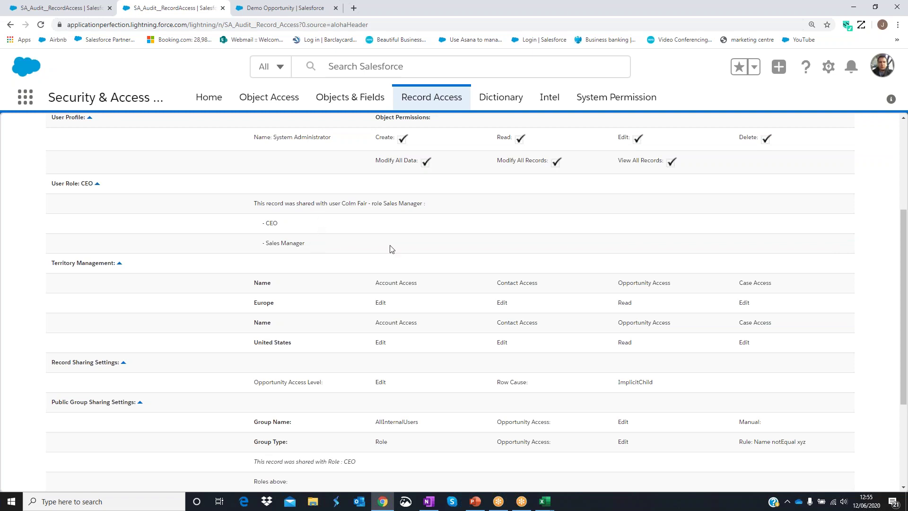
scroll(395, 246, down, 1)
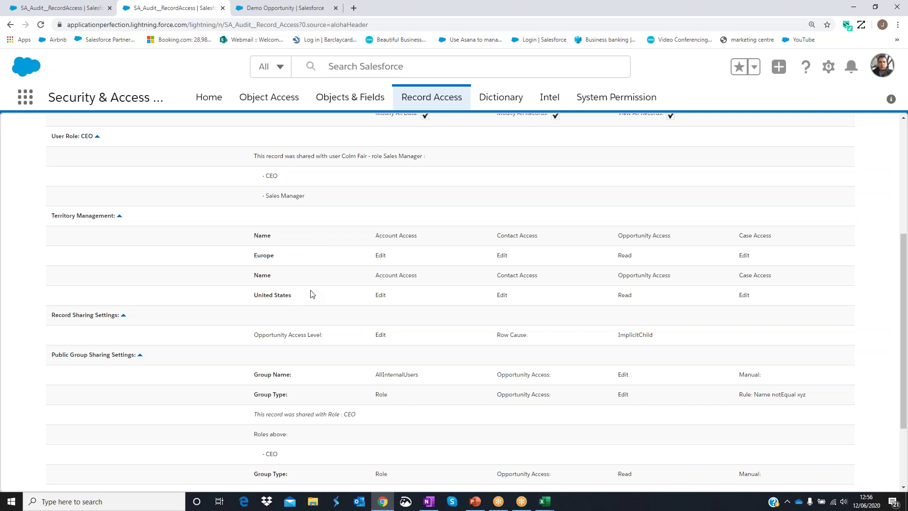
scroll(311, 294, down, 2)
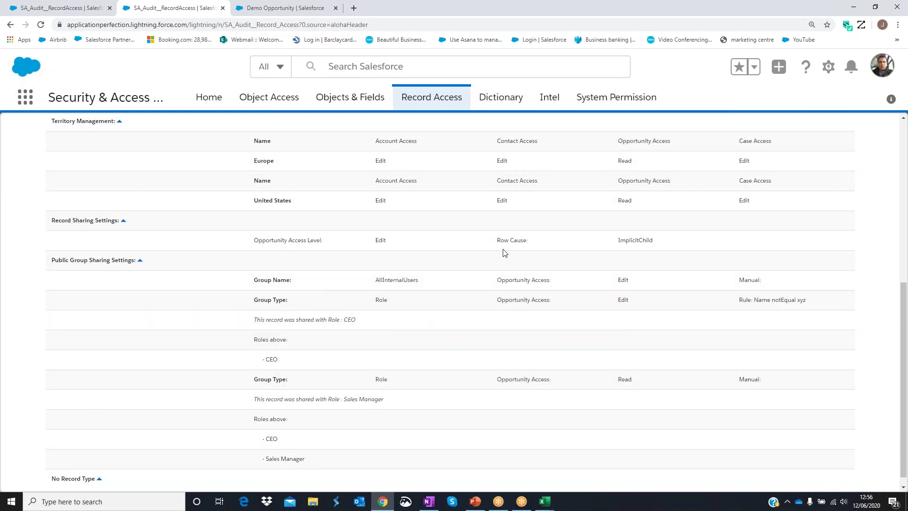
scroll(305, 294, down, 1)
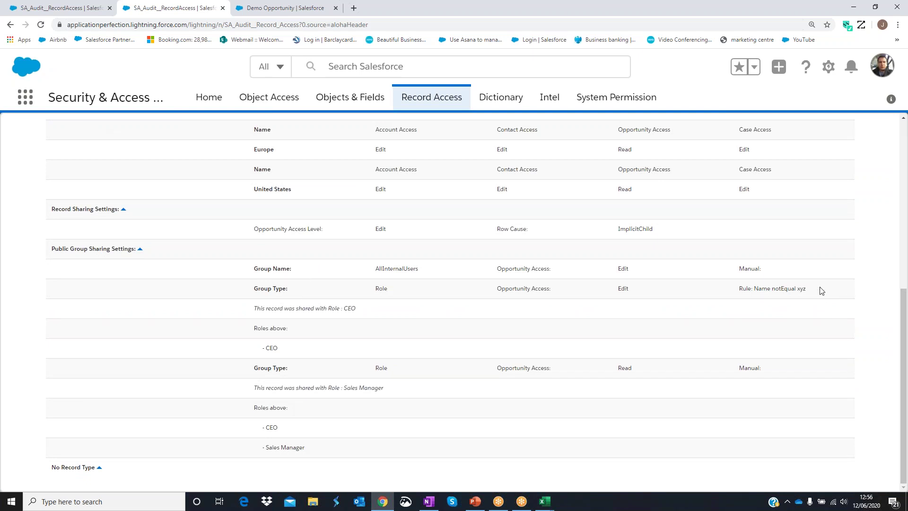
drag(811, 290, 798, 291)
scroll(323, 363, up, 6)
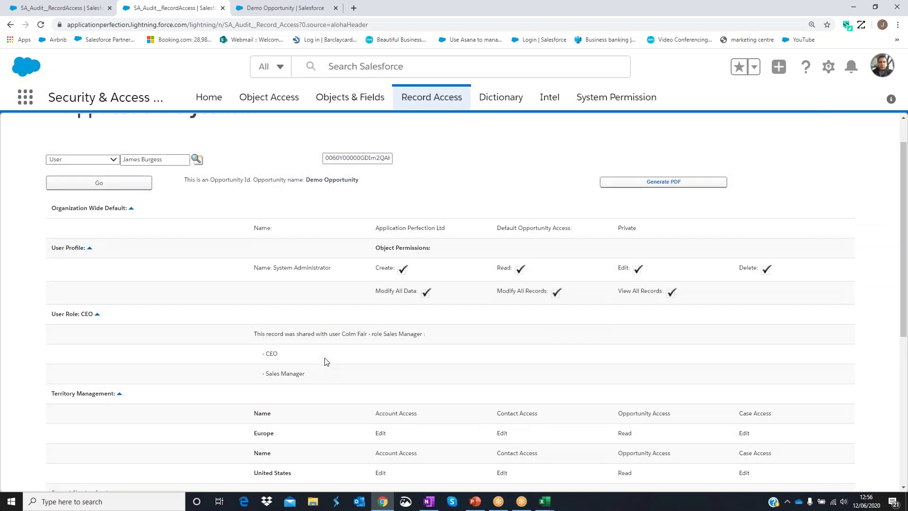
scroll(308, 287, up, 1)
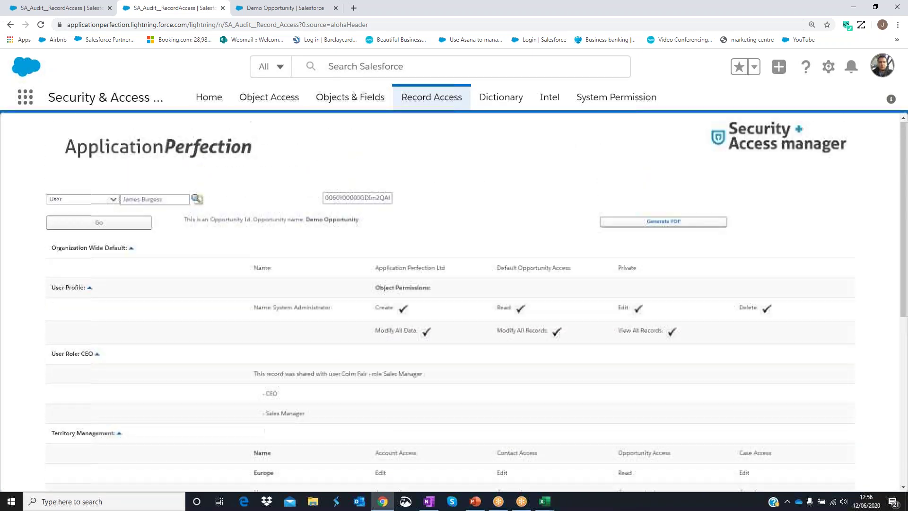
- Open another Record Access page in a new browser tab and enter the Demo Opportunity's record ID 0060Y00000GDIm2QAH
click(441, 101)
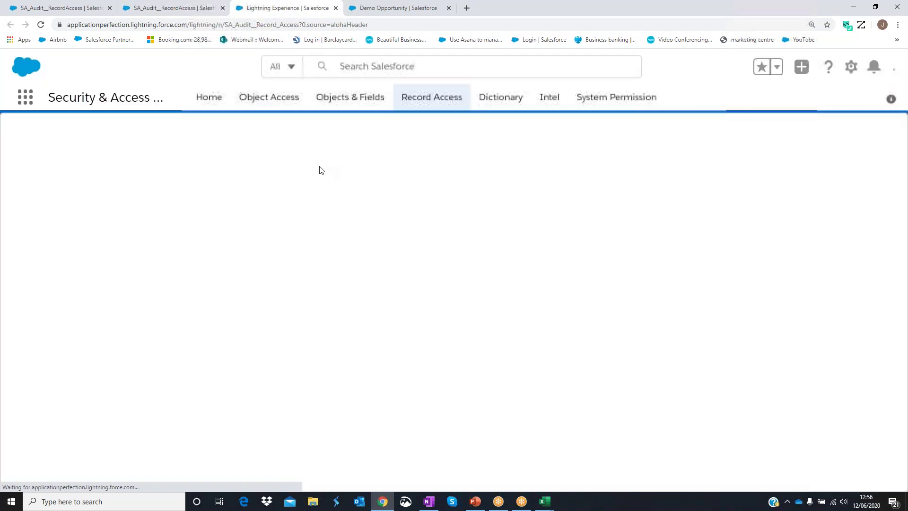
click(340, 201)
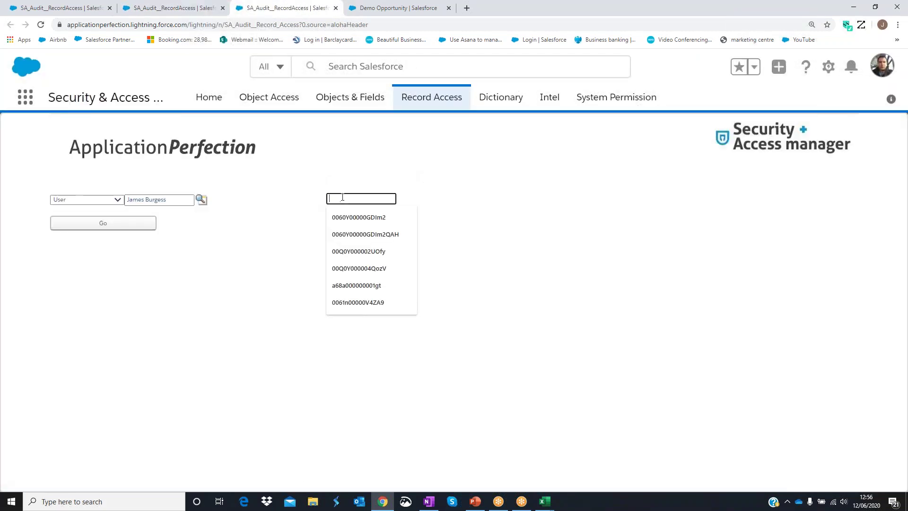
text(0060Y00000GDIm2QAH)
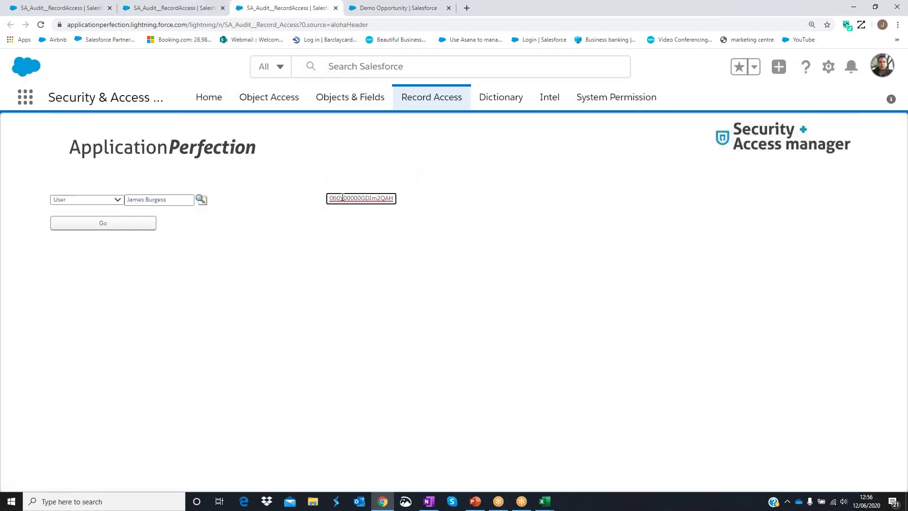
- Replace the user with the opportunity's owner and run the access check on the Demo Opportunity
double_click(163, 200)
triple_click(162, 200)
text(col)
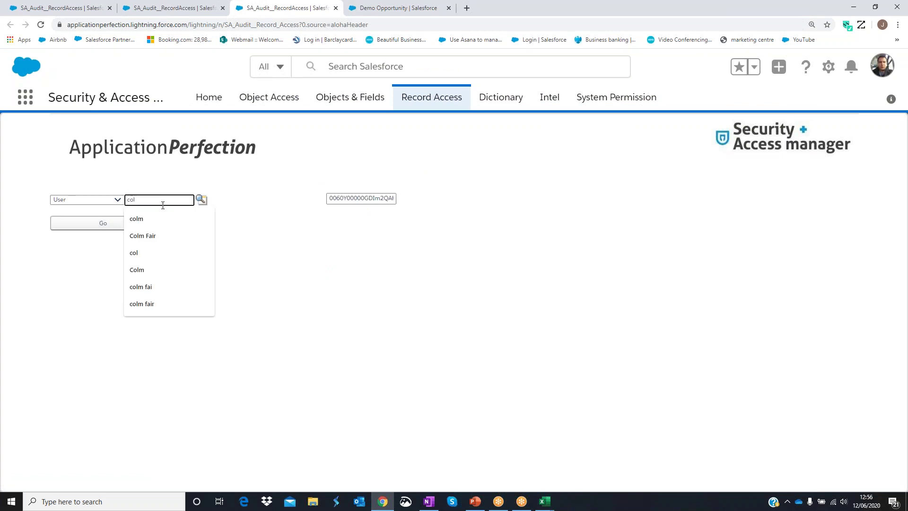
click(156, 236)
click(128, 226)
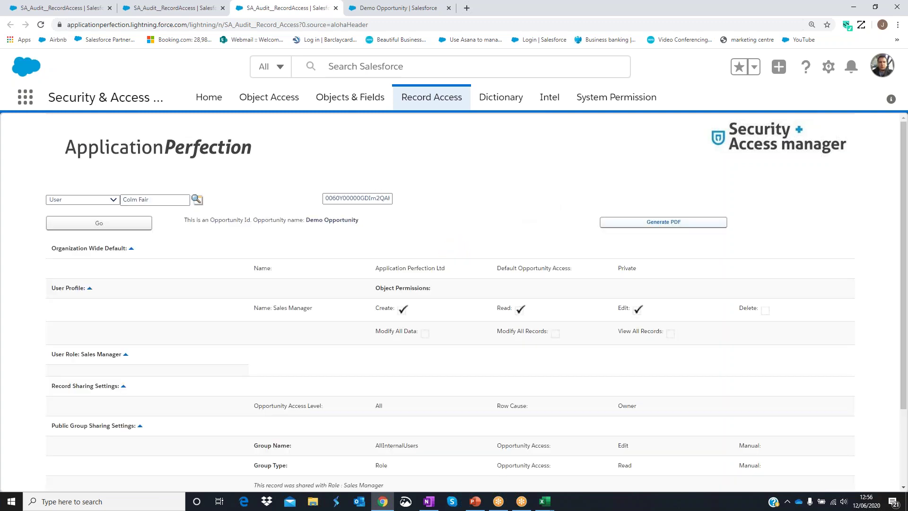
- Compare the owner's profile, role and sharing results with the first user's Record Access results for the Demo Opportunity
scroll(741, 233, down, 2)
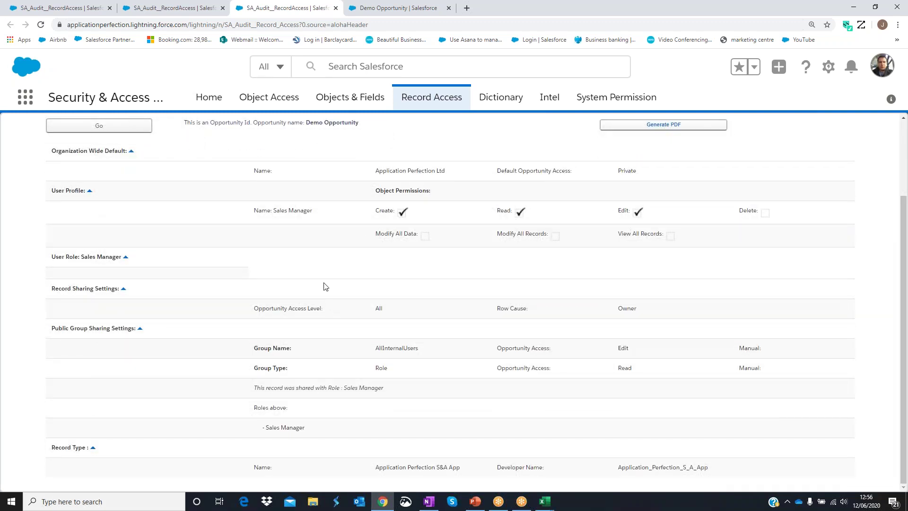
click(194, 9)
scroll(236, 191, down, 1)
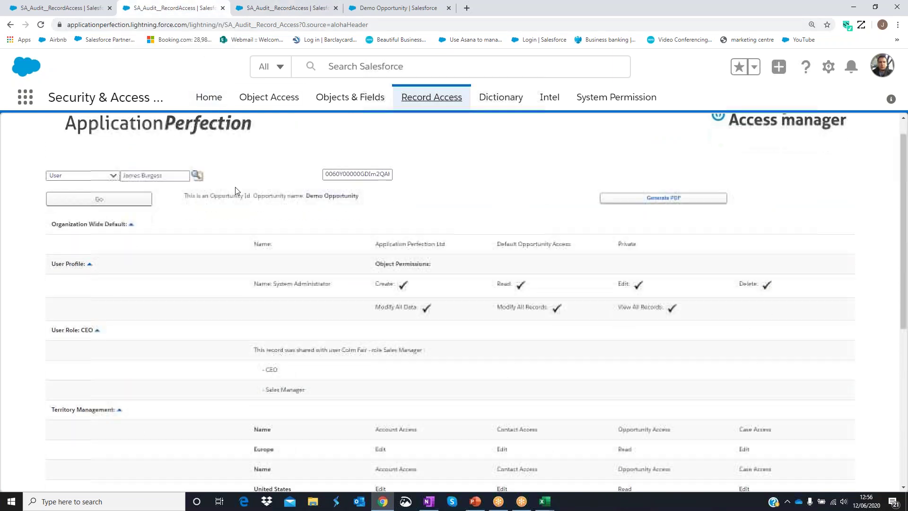
scroll(236, 190, down, 5)
click(286, 8)
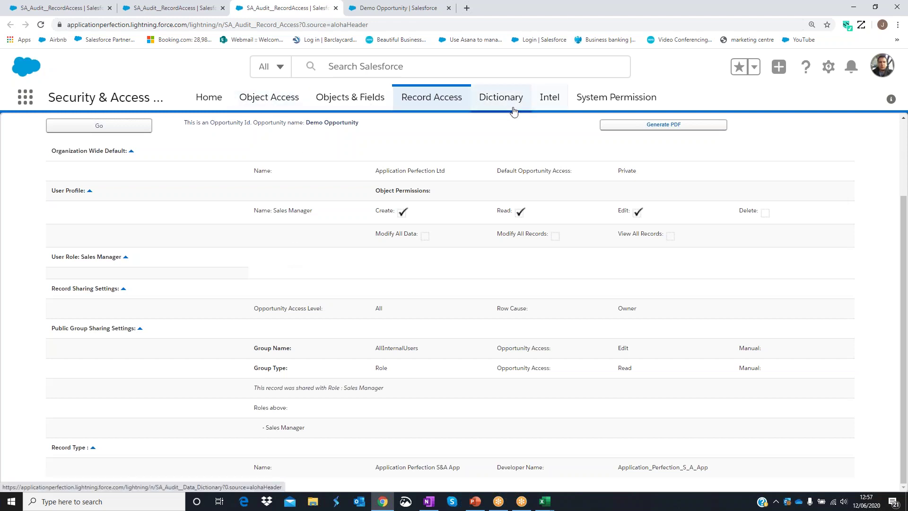
- Open the Dictionary page for the Account object and reduce the browser zoom to 110%
click(502, 101)
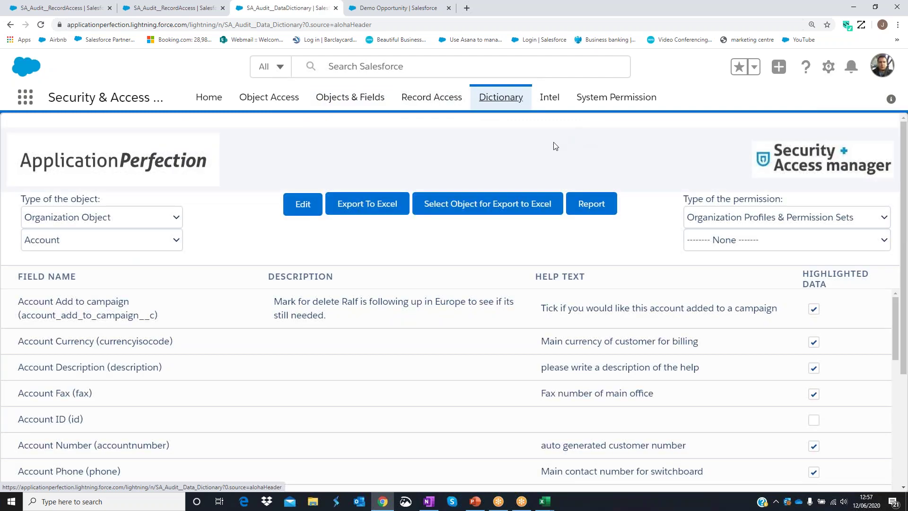
key(ctrl+minus)
key(ctrl+minus)
key(ctrl+minus)
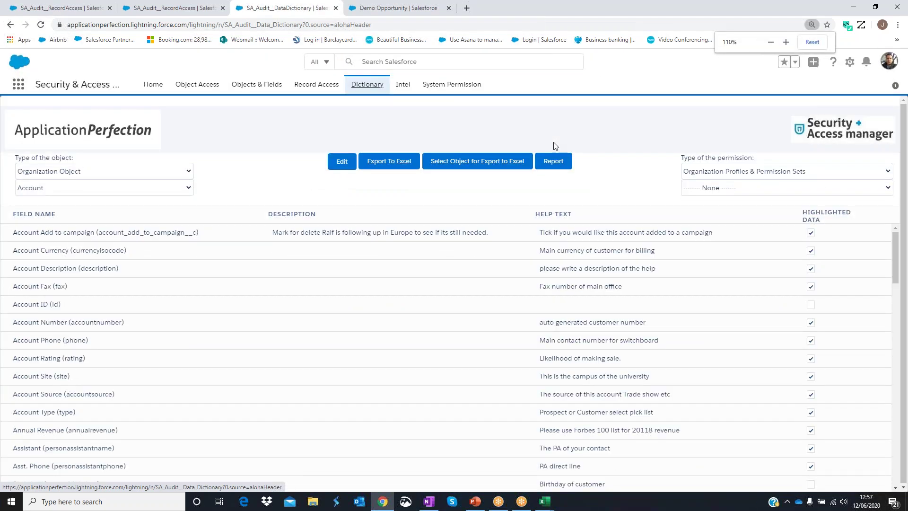
- Open the Account dictionary for editing and review the fields' descriptions, help text and highlighted data settings
click(344, 164)
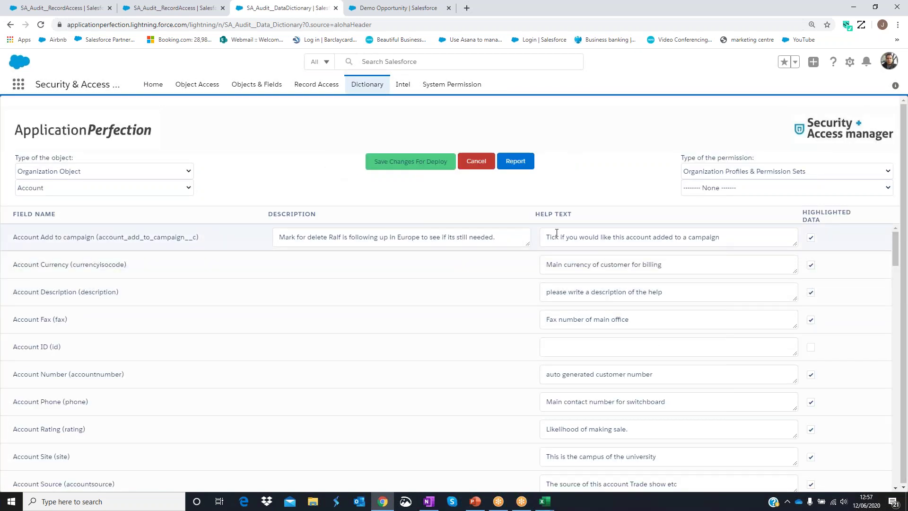
scroll(568, 326, down, 2)
scroll(549, 322, up, 2)
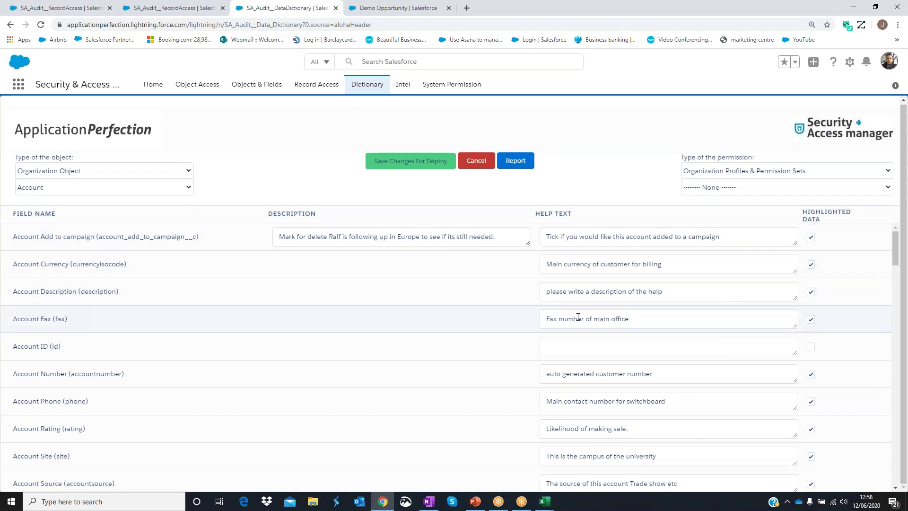
scroll(580, 315, down, 9)
scroll(578, 324, down, 6)
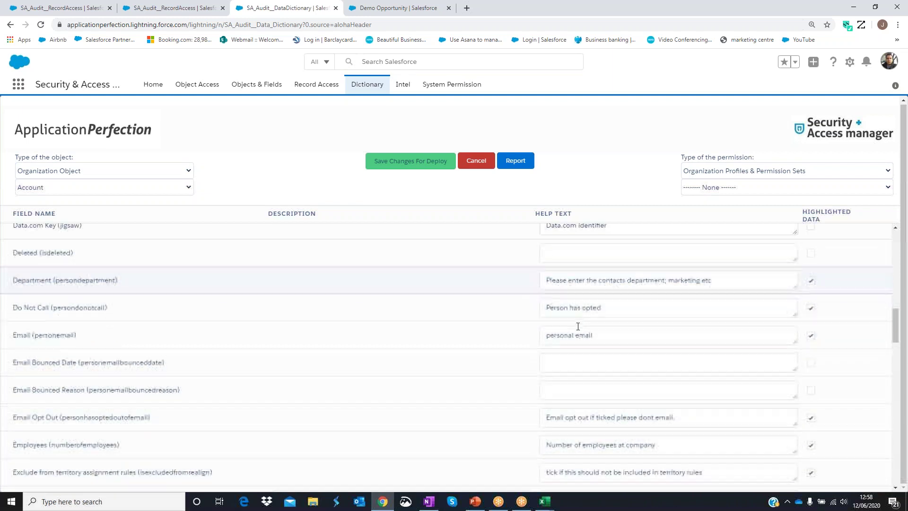
drag(896, 333, 889, 238)
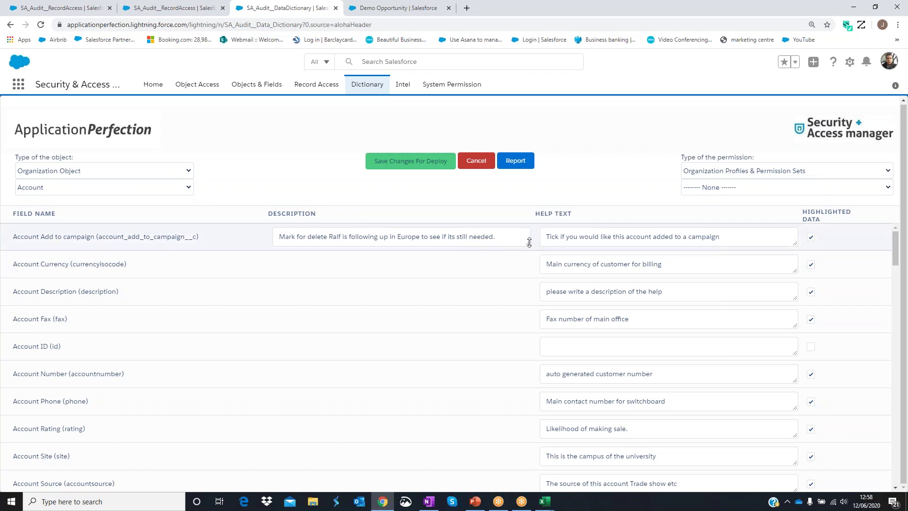
- Enlarge the description box of Account Add to campaign for editing, and cancel the dictionary edit
click(357, 240)
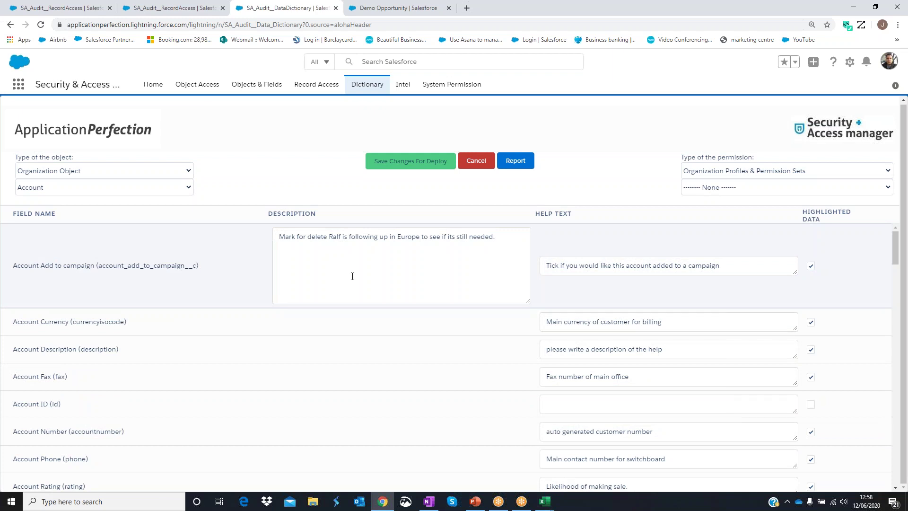
click(385, 237)
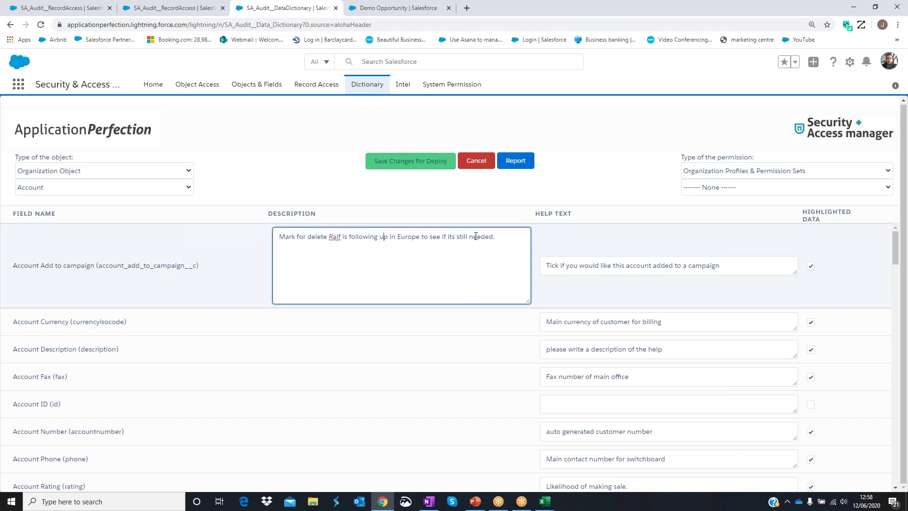
click(476, 161)
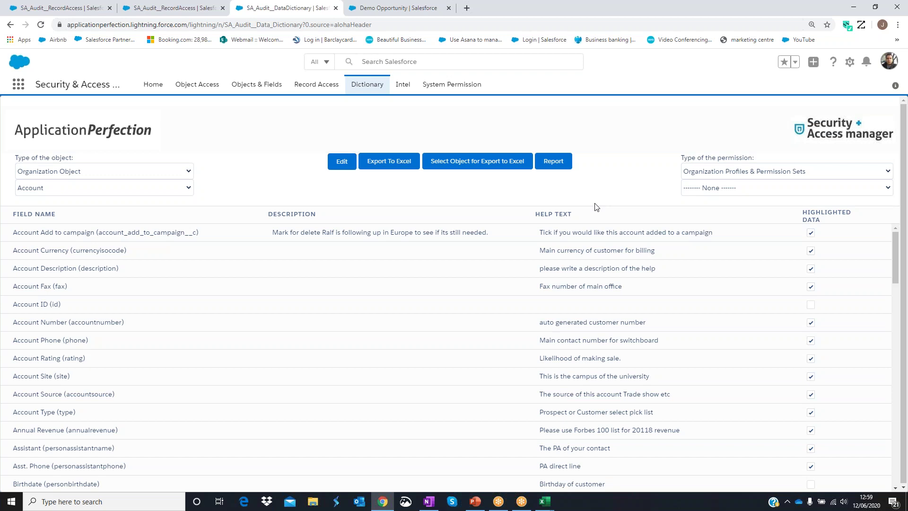
- Generate the dictionary report of highlighted fields and open the downloaded DataDictionaryReport workbook in Excel
click(810, 232)
click(550, 165)
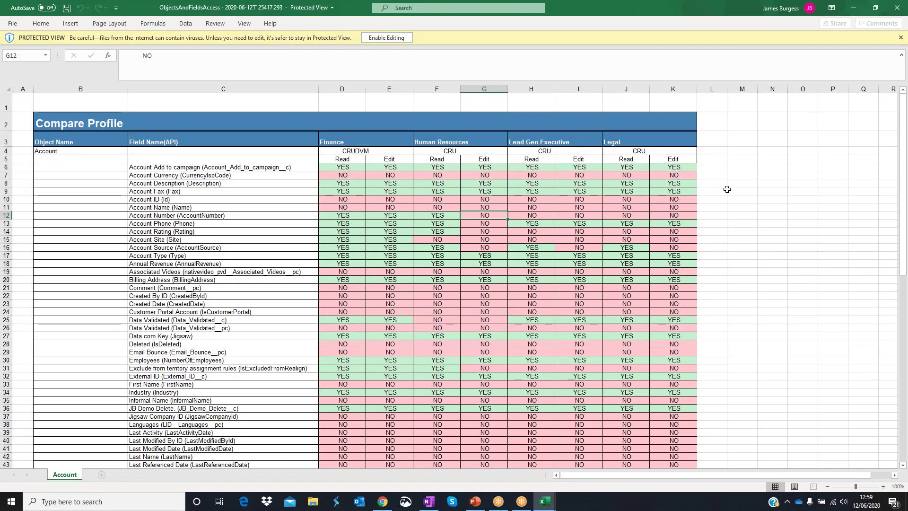
click(731, 191)
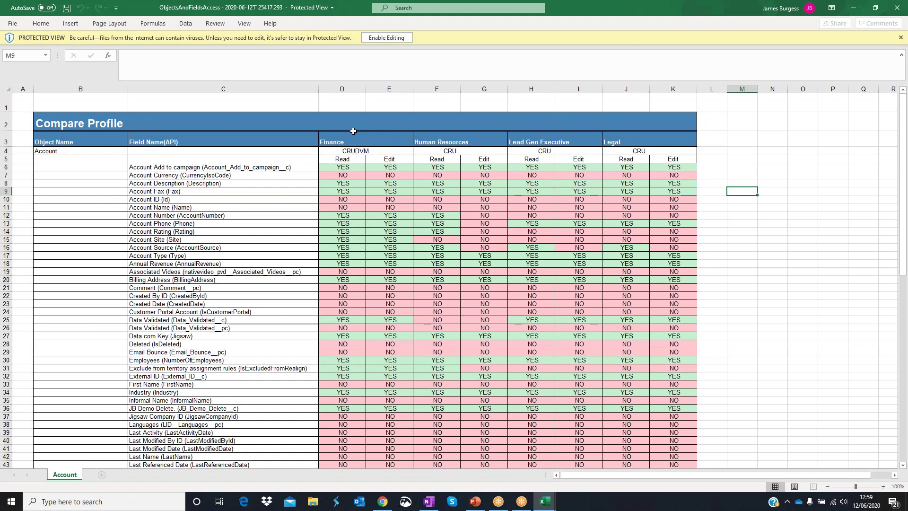
click(412, 278)
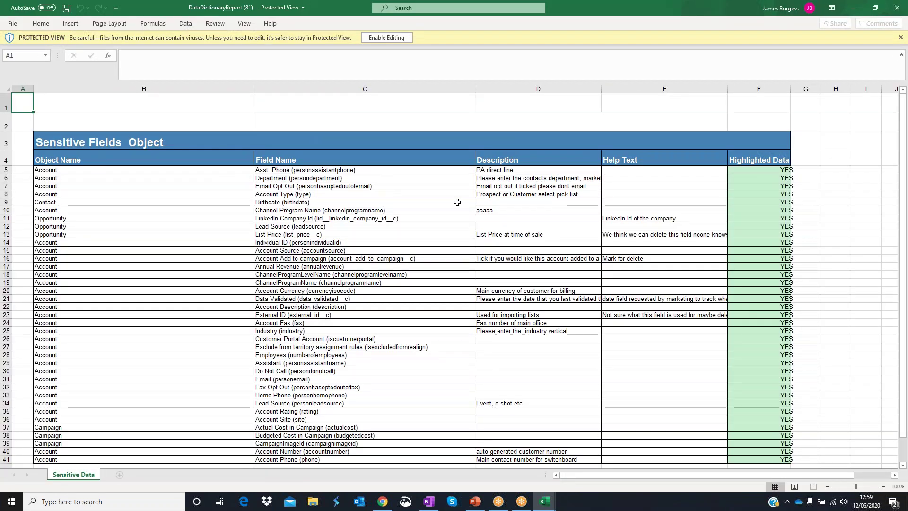
- Review the Sensitive Data sheet's highlighted fields by object, down to the export details below the table
click(754, 171)
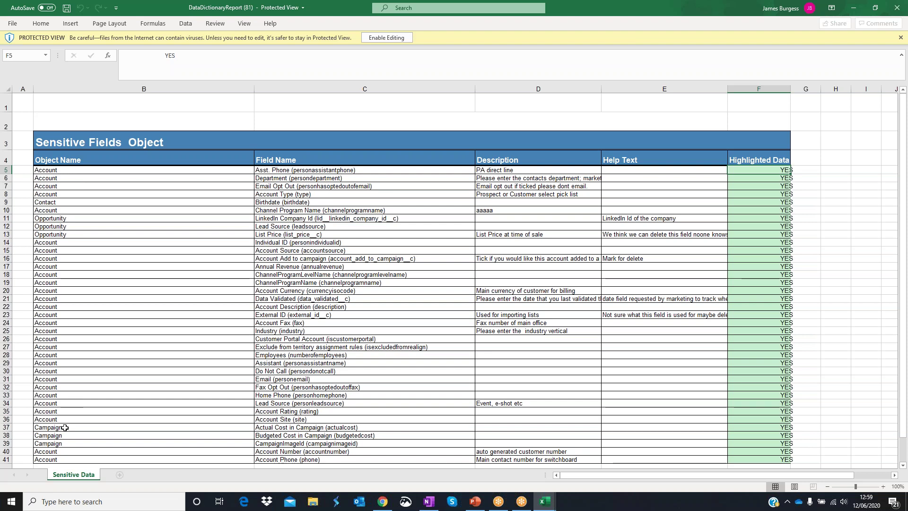
scroll(93, 440, down, 3)
scroll(127, 187, up, 3)
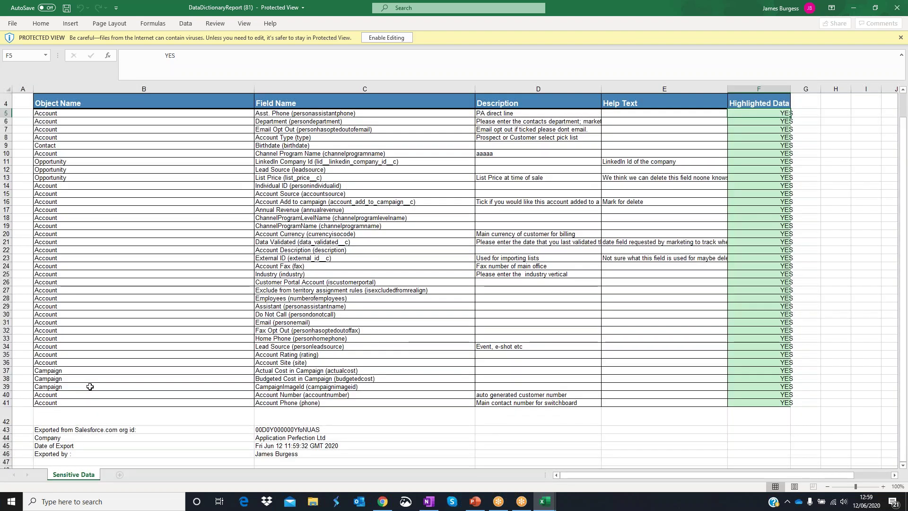
- Switch back to Salesforce in Chrome and filter the Account dictionary by the Legal profile
key(ctrl+Tab)
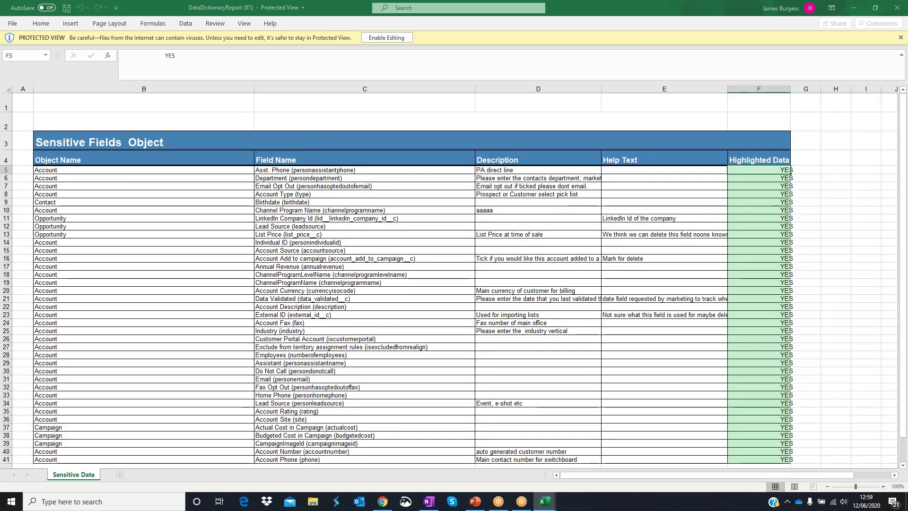
key(alt+Tab)
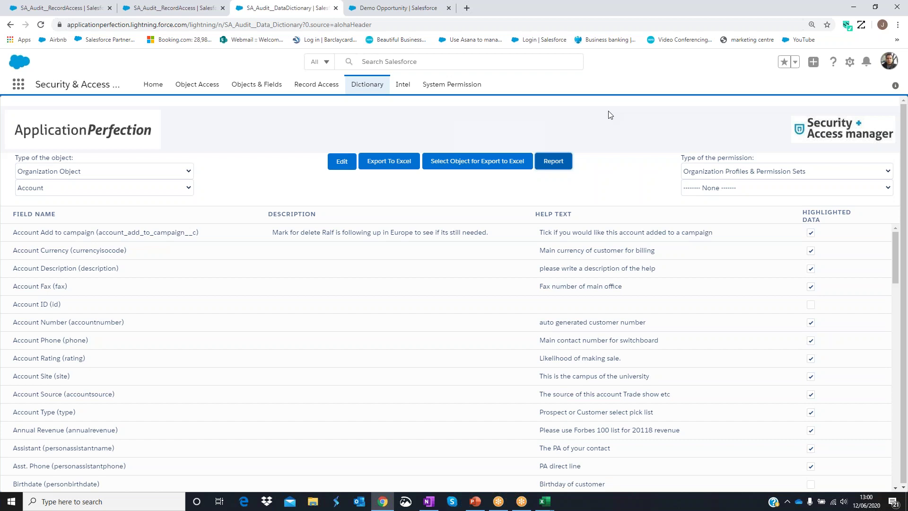
click(729, 189)
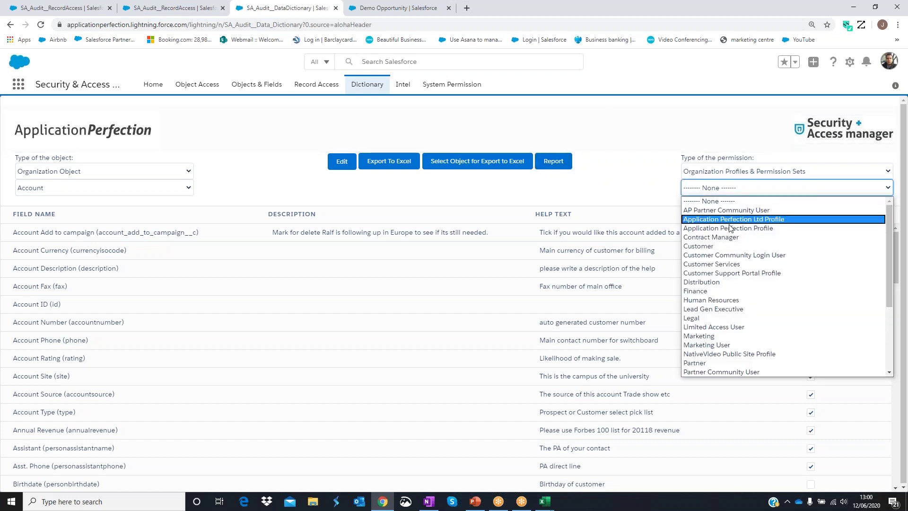
click(707, 319)
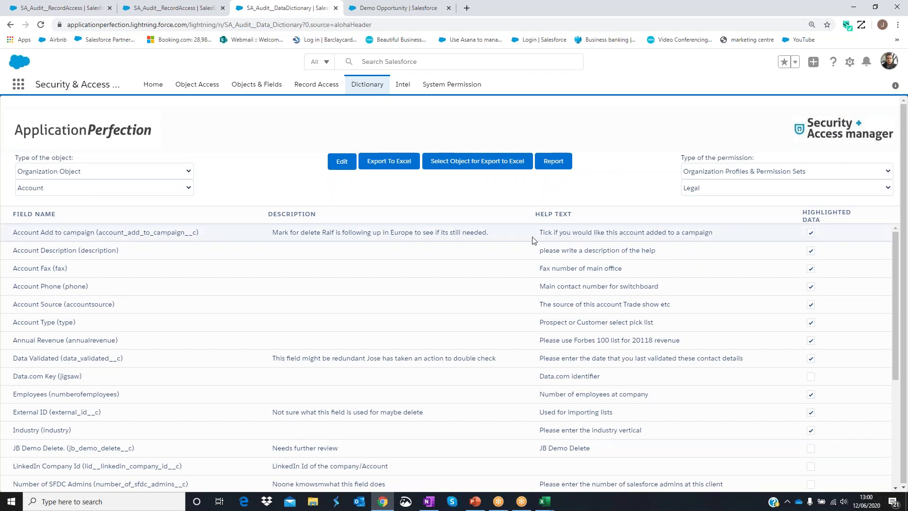
- Export the data dictionary of Account, Case, Lead and Opportunity to Excel and open the downloaded DataDictionaryExport workbook
click(477, 162)
click(360, 181)
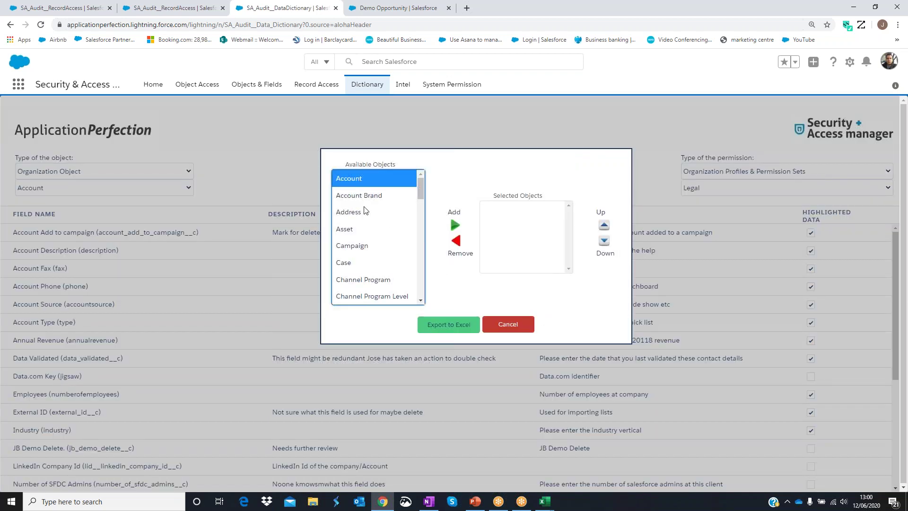
click(423, 292)
scroll(424, 293, down, 5)
click(371, 263)
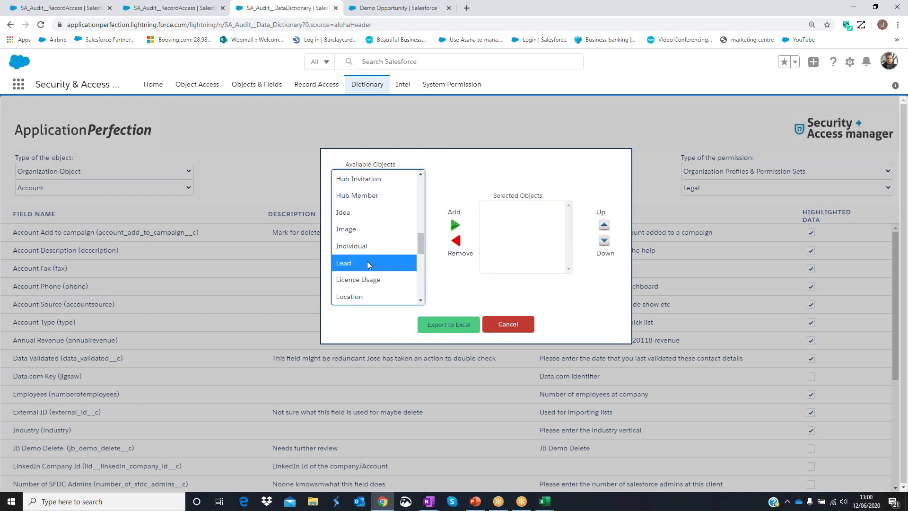
click(419, 292)
click(371, 213)
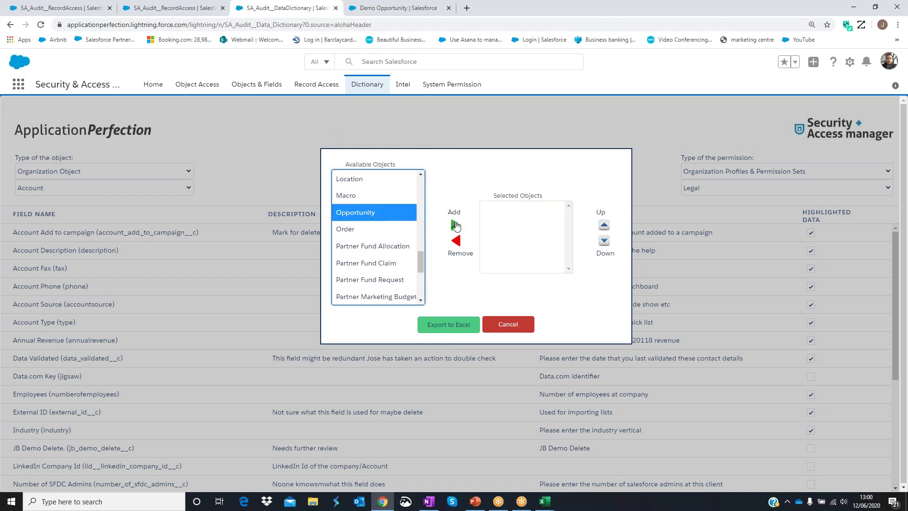
click(456, 226)
click(448, 325)
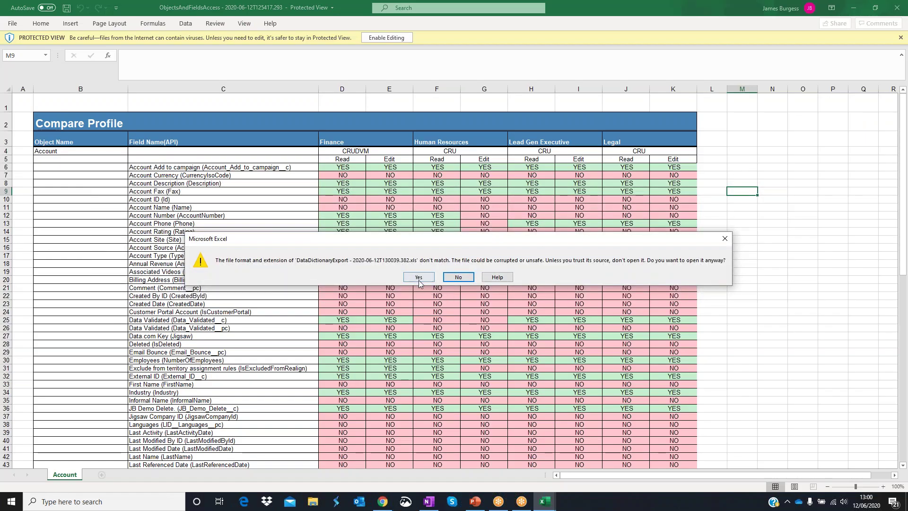
click(419, 278)
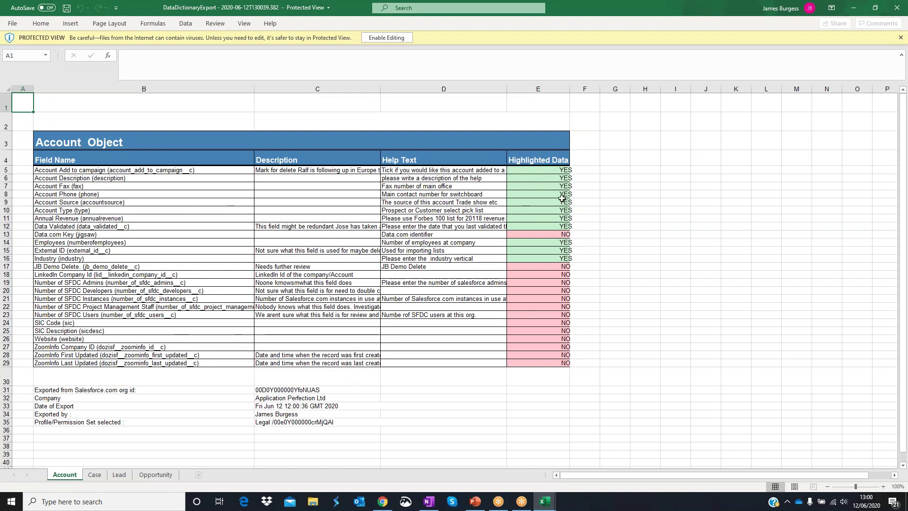
- Review the Account sheet's Highlighted Data column and check the Case, Lead and Opportunity sheets, returning to Account
drag(558, 171, 557, 365)
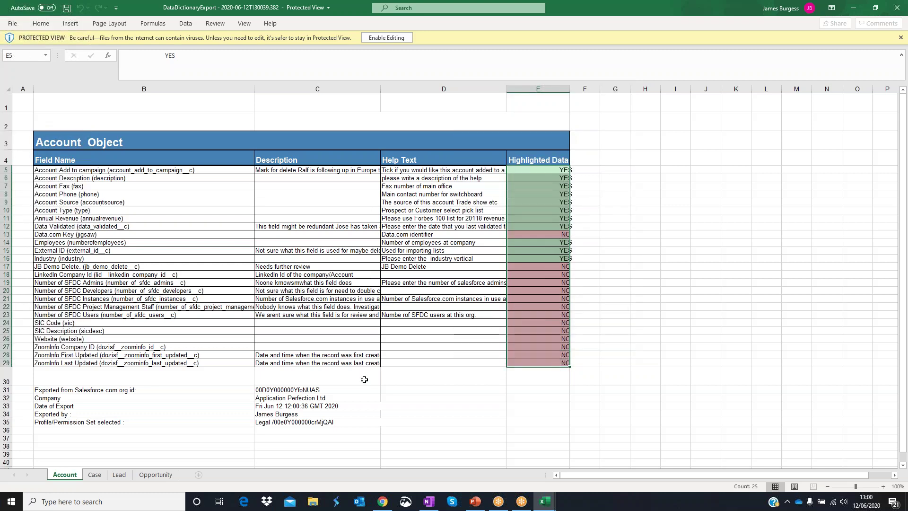
click(95, 475)
click(119, 475)
click(150, 476)
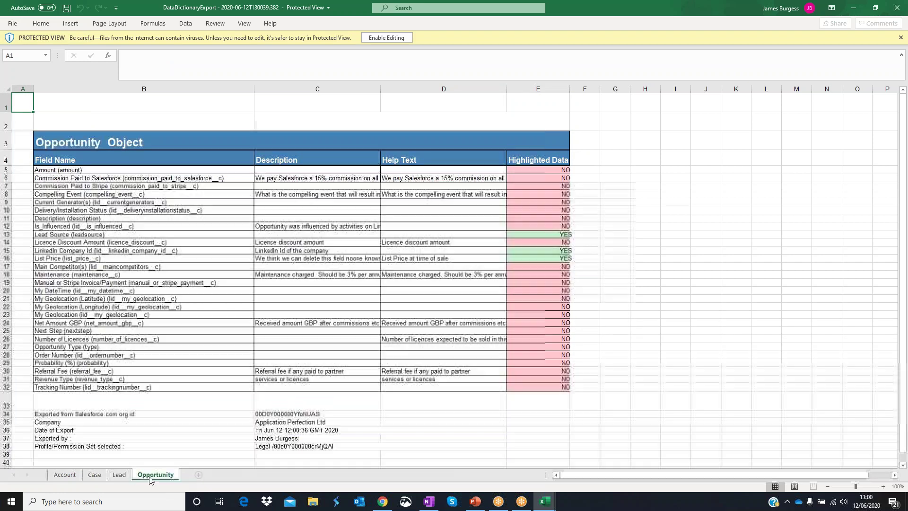
click(66, 475)
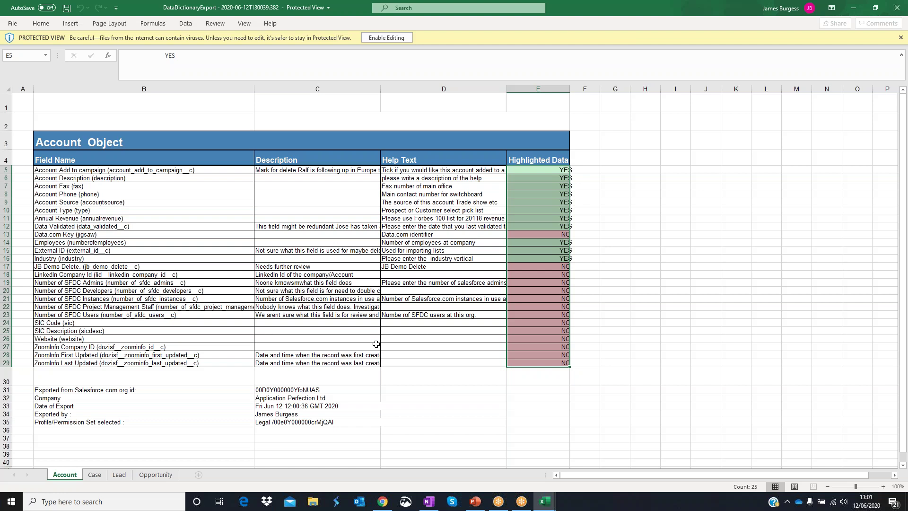
- Return to Chrome, change the org's interface to Salesforce Classic and open the Intel reports page there
key(alt+Tab)
key(alt+Tab)
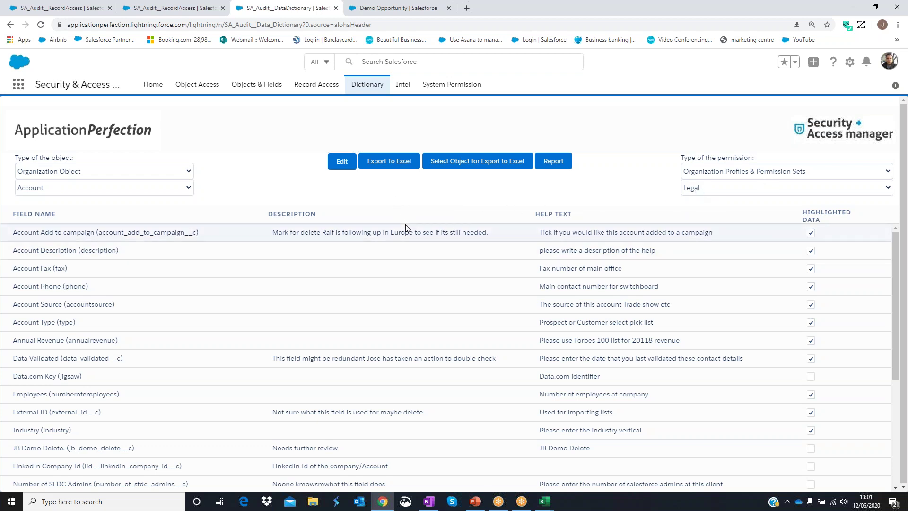
click(402, 86)
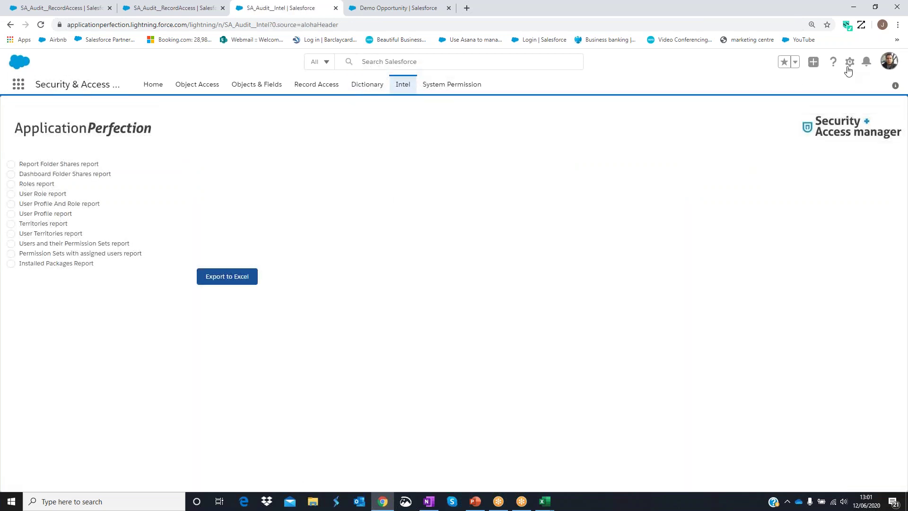
click(889, 69)
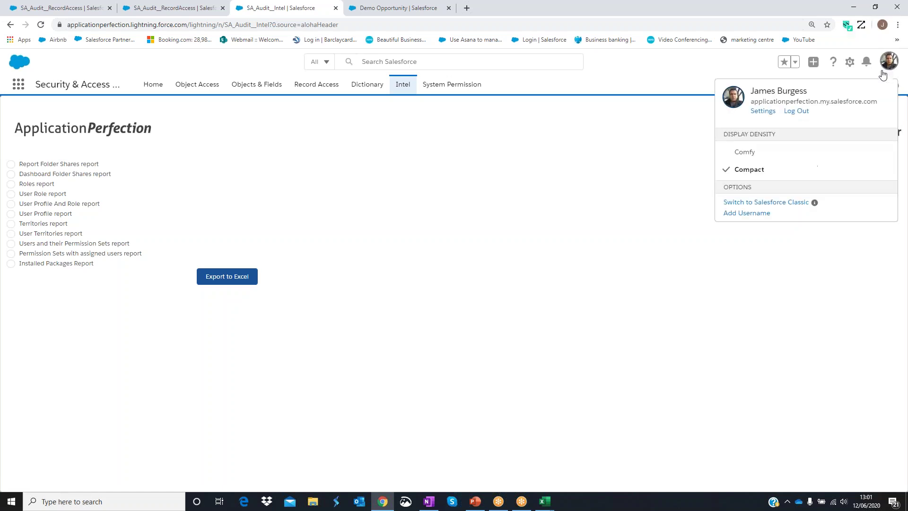
click(780, 203)
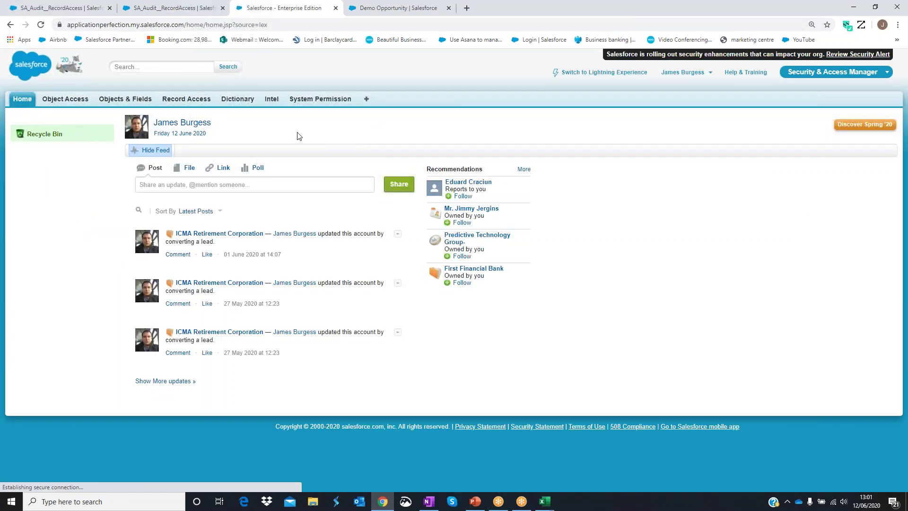
click(271, 99)
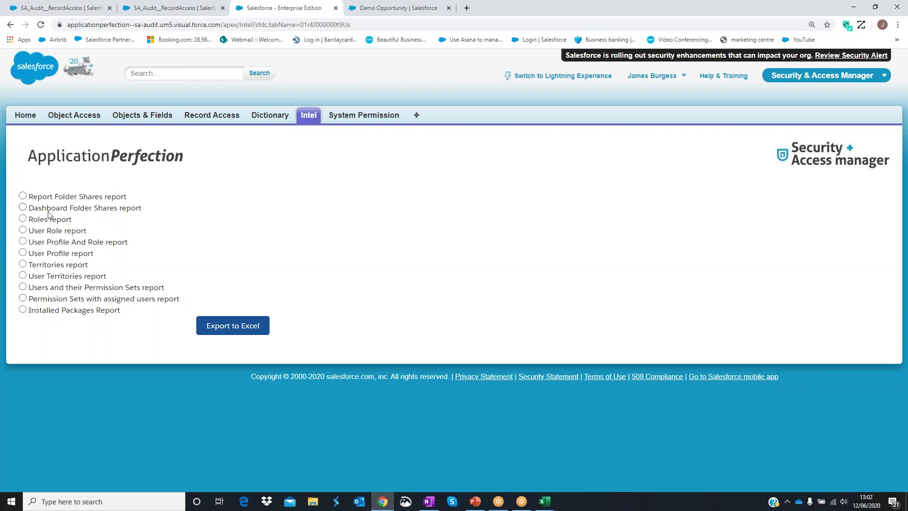
- Export the Report Folder Shares report to Excel and open the downloaded FolderShares workbook
click(22, 197)
click(229, 331)
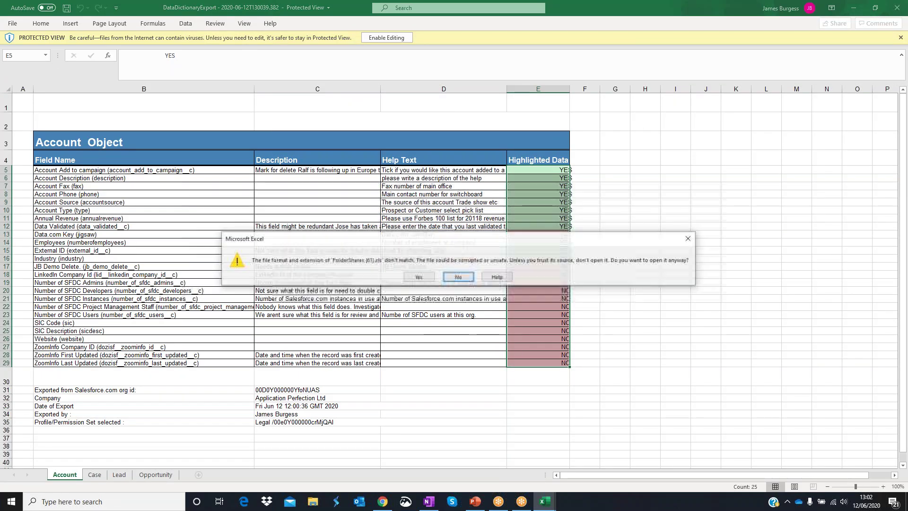
click(423, 277)
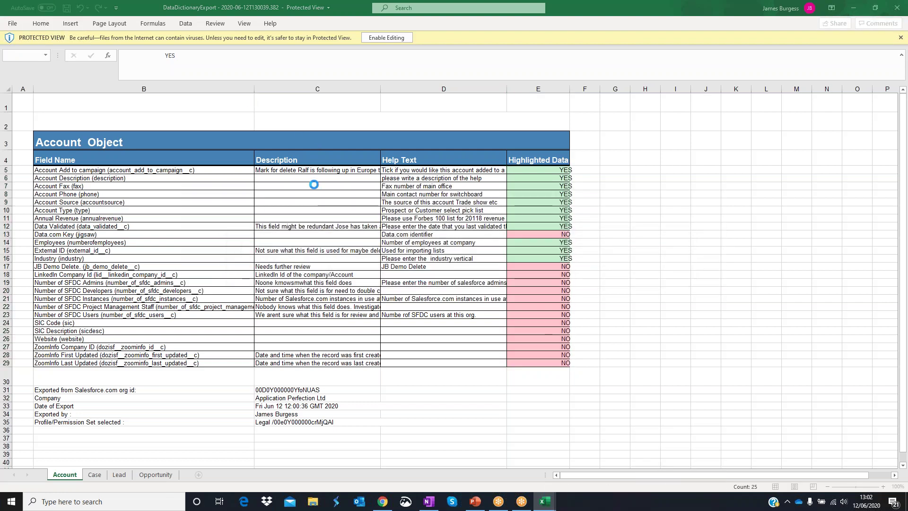
- Examine the Folder Shares sheet, checking the Database folder's access level, share type and who it is shared with
scroll(368, 211, down, 9)
scroll(369, 214, down, 1)
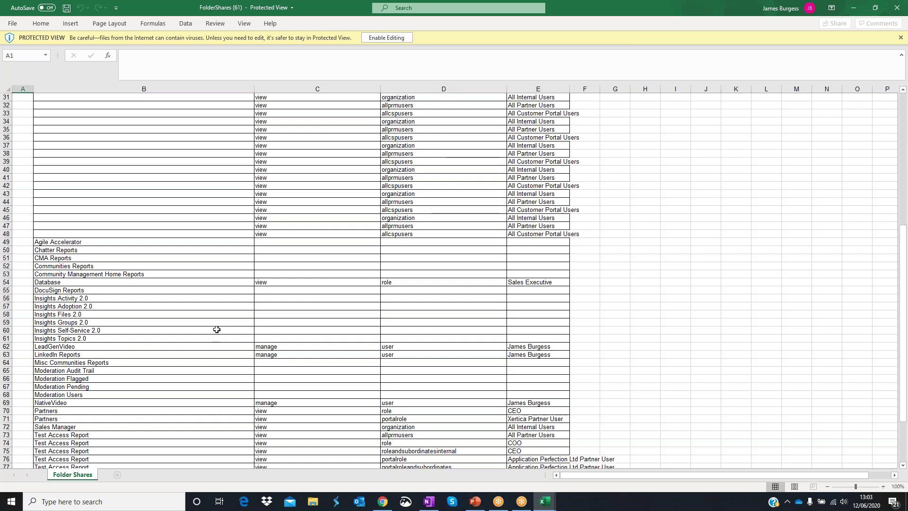
click(110, 281)
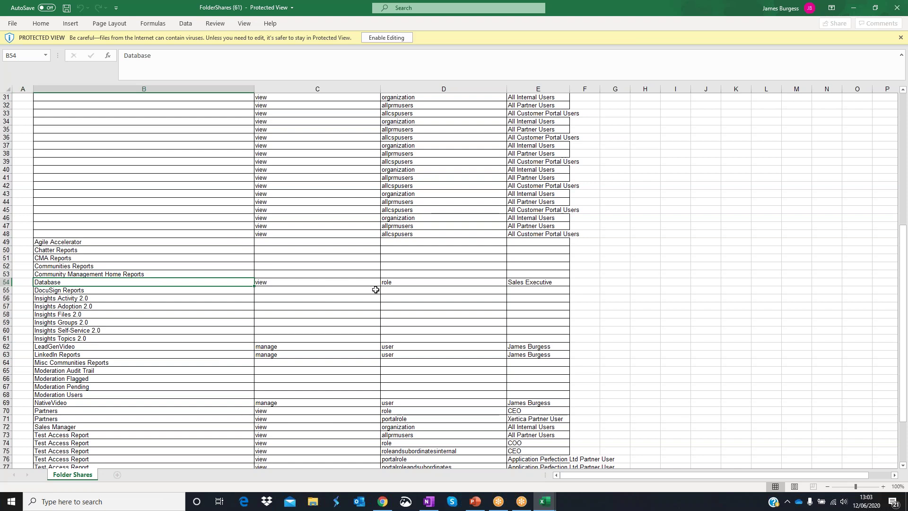
click(324, 283)
click(407, 282)
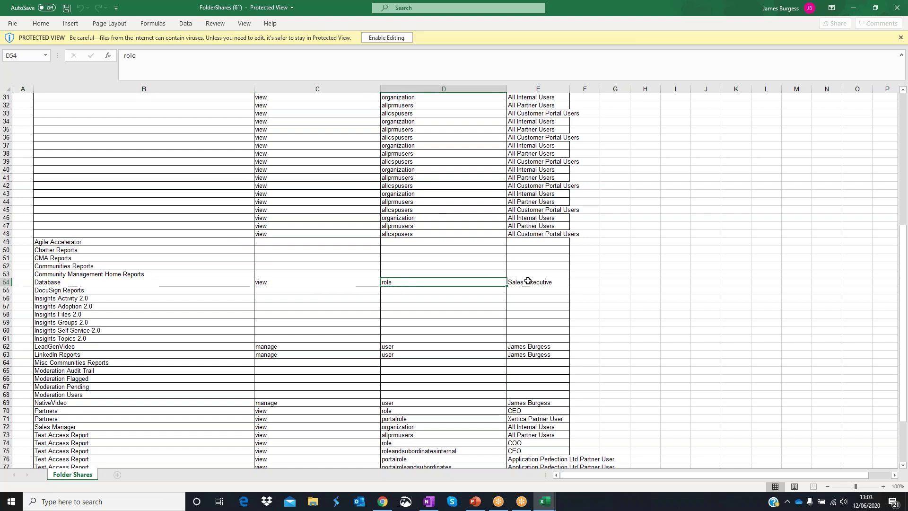
click(526, 282)
scroll(351, 279, down, 1)
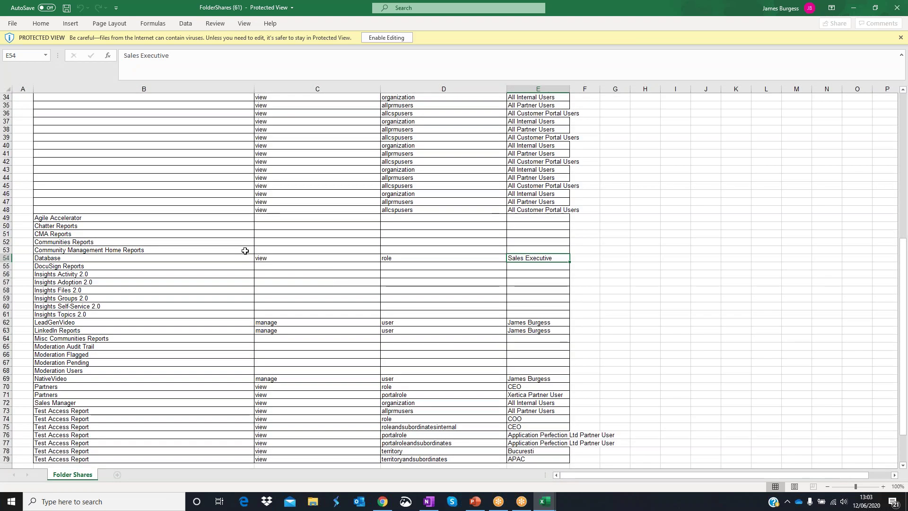
- Switch back to Salesforce in Chrome and bring up the Demo Opportunity page
key(alt+Tab)
key(alt+Tab)
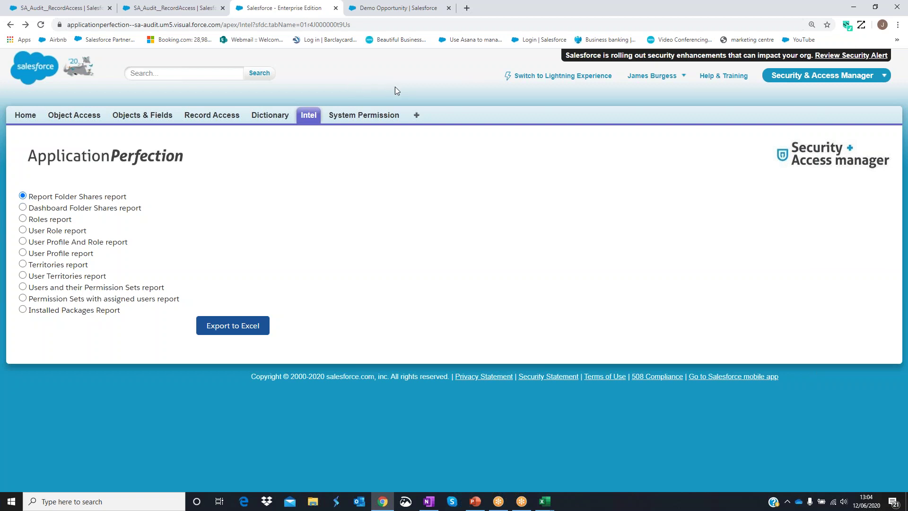
click(395, 6)
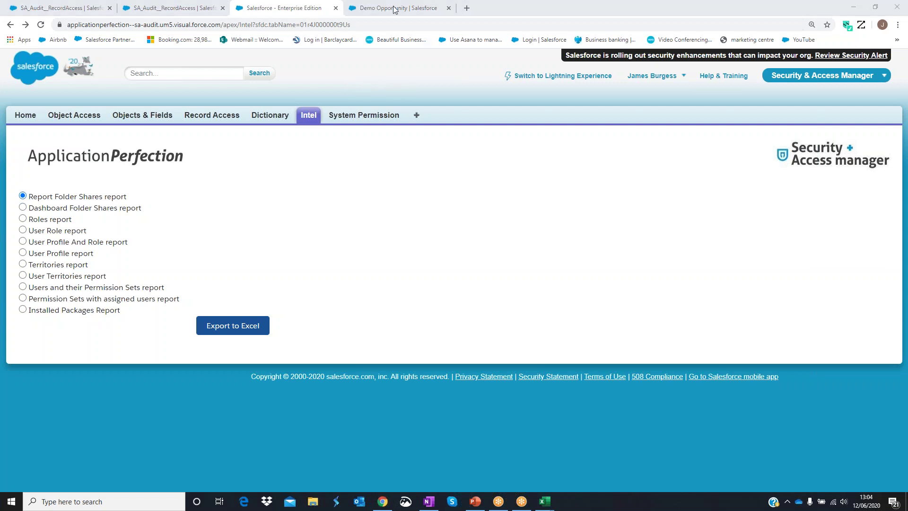